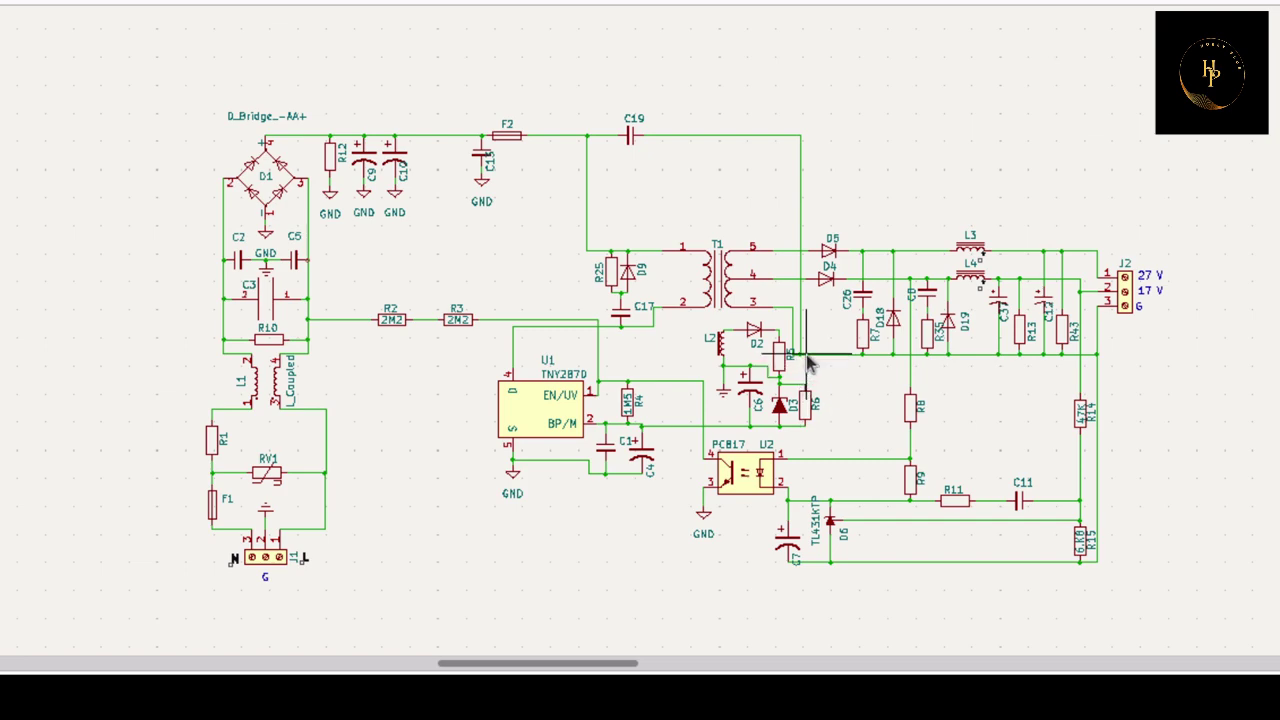
- Move the R5 reference label to the left side of its resistor, clear of the neighbouring green wire
{"action": "scroll", "coordinate": [808, 365], "scroll_direction": "up", "scroll_amount": 4}
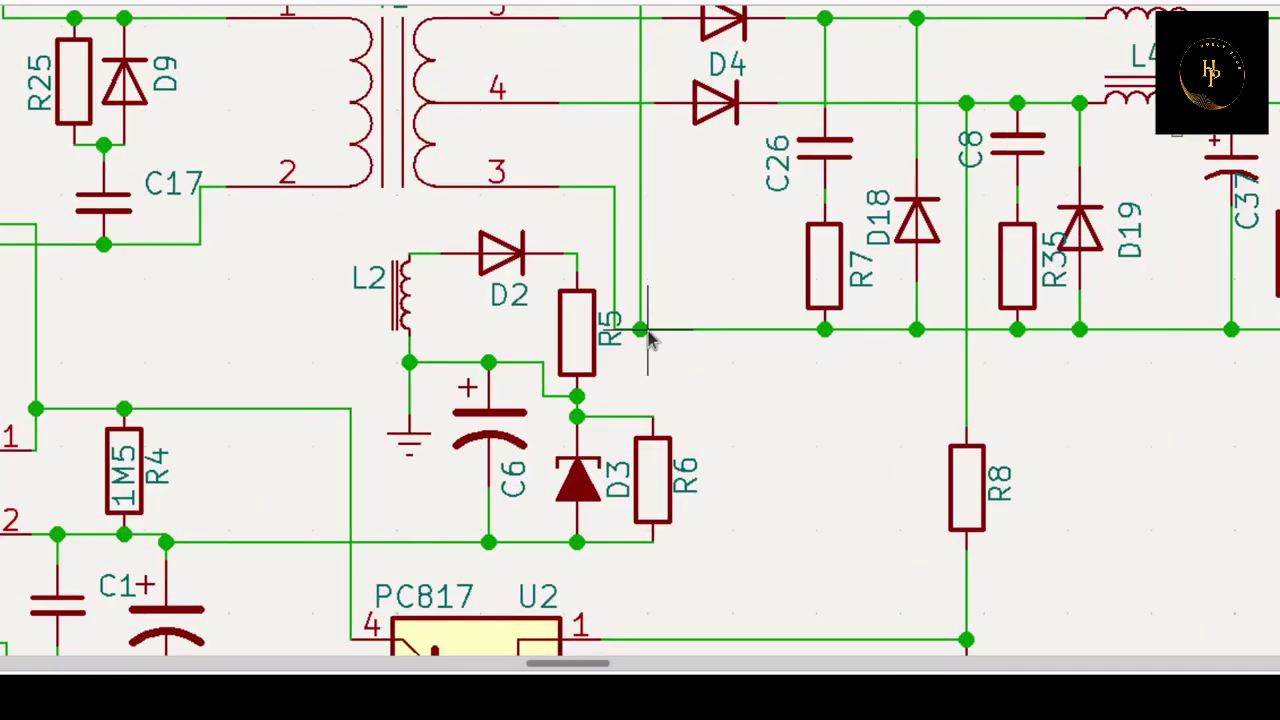
{"action": "scroll", "coordinate": [648, 338], "scroll_direction": "up", "scroll_amount": 2}
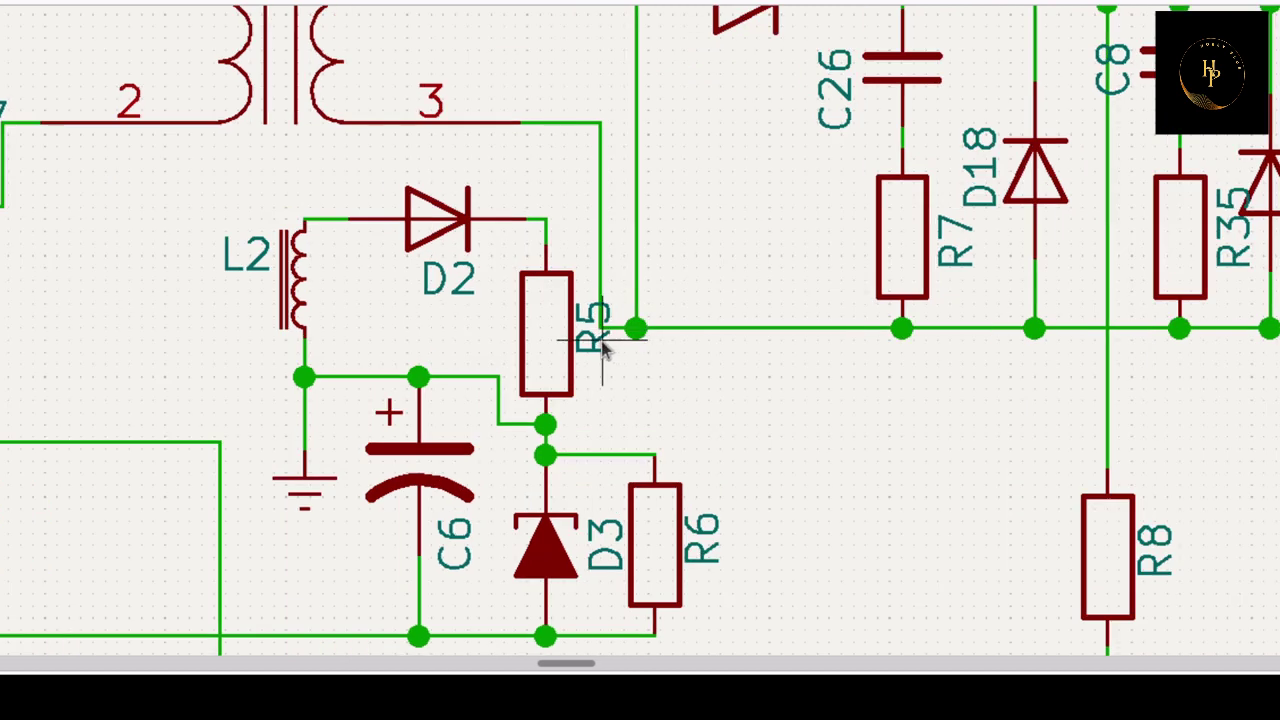
{"action": "left_click", "coordinate": [594, 342]}
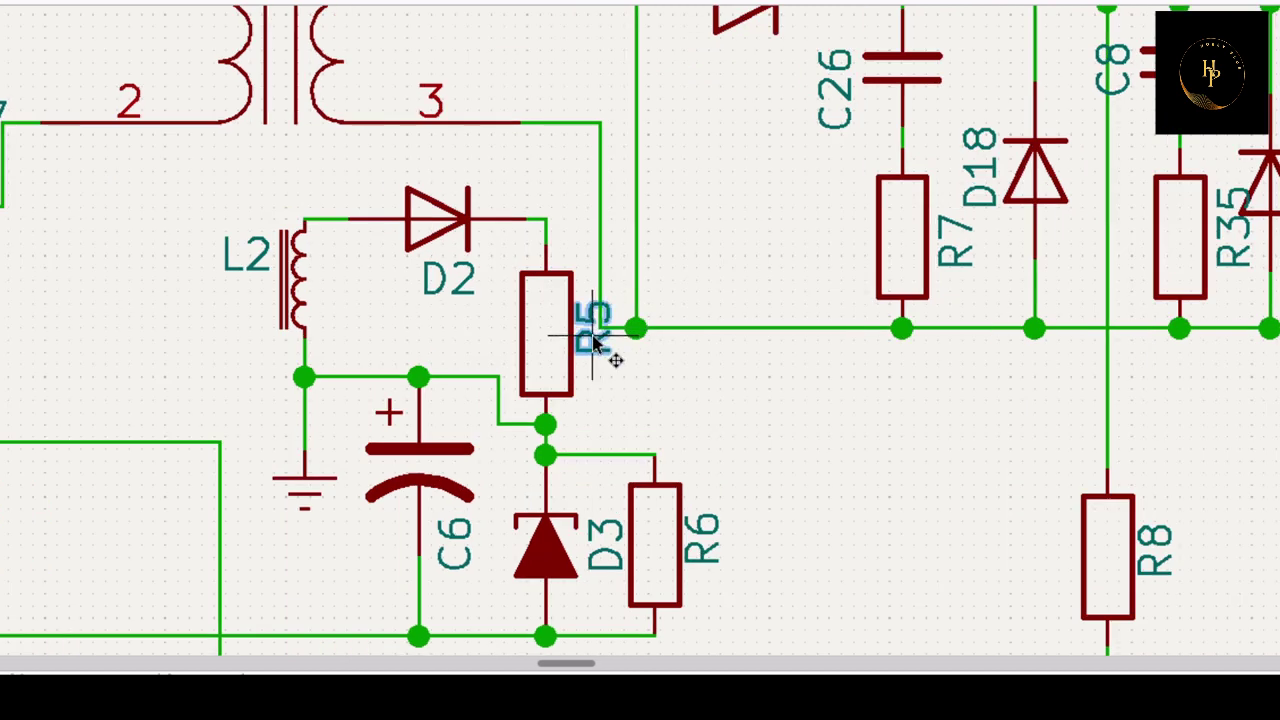
{"action": "left_click_drag", "start_coordinate": [594, 342], "coordinate": [496, 338]}
- Examine capacitor C19 bridging the primary and secondary sides, along with the overall power supply schematic
{"action": "scroll", "coordinate": [648, 338], "scroll_direction": "down", "scroll_amount": 1}
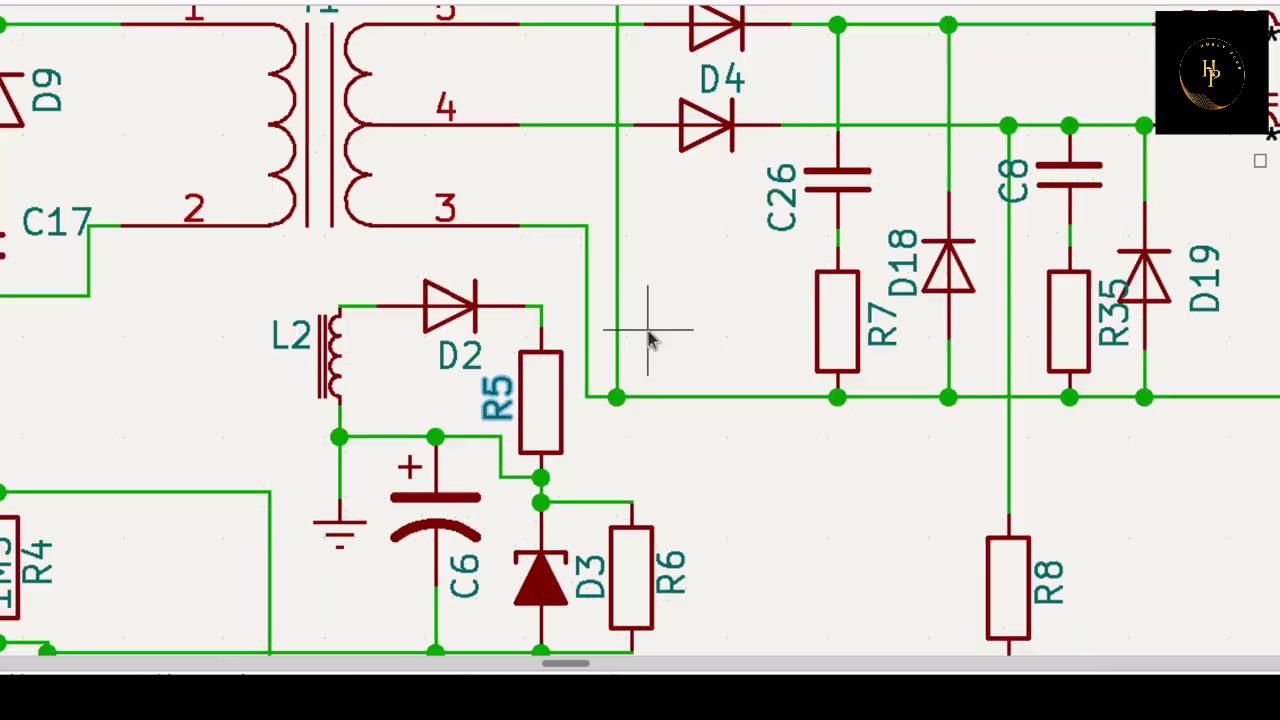
{"action": "scroll", "coordinate": [648, 338], "scroll_direction": "down", "scroll_amount": 1}
{"action": "scroll", "coordinate": [651, 320], "scroll_direction": "down", "scroll_amount": 1}
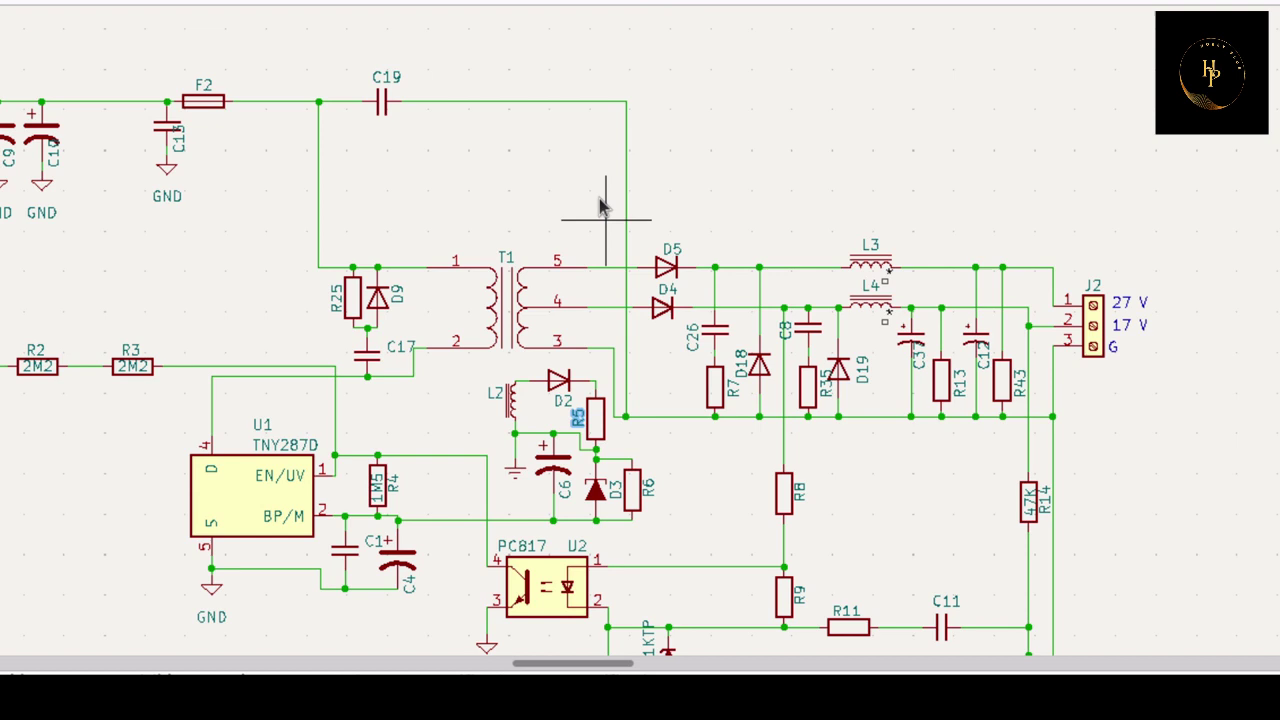
{"action": "scroll", "coordinate": [604, 207], "scroll_direction": "down", "scroll_amount": 1}
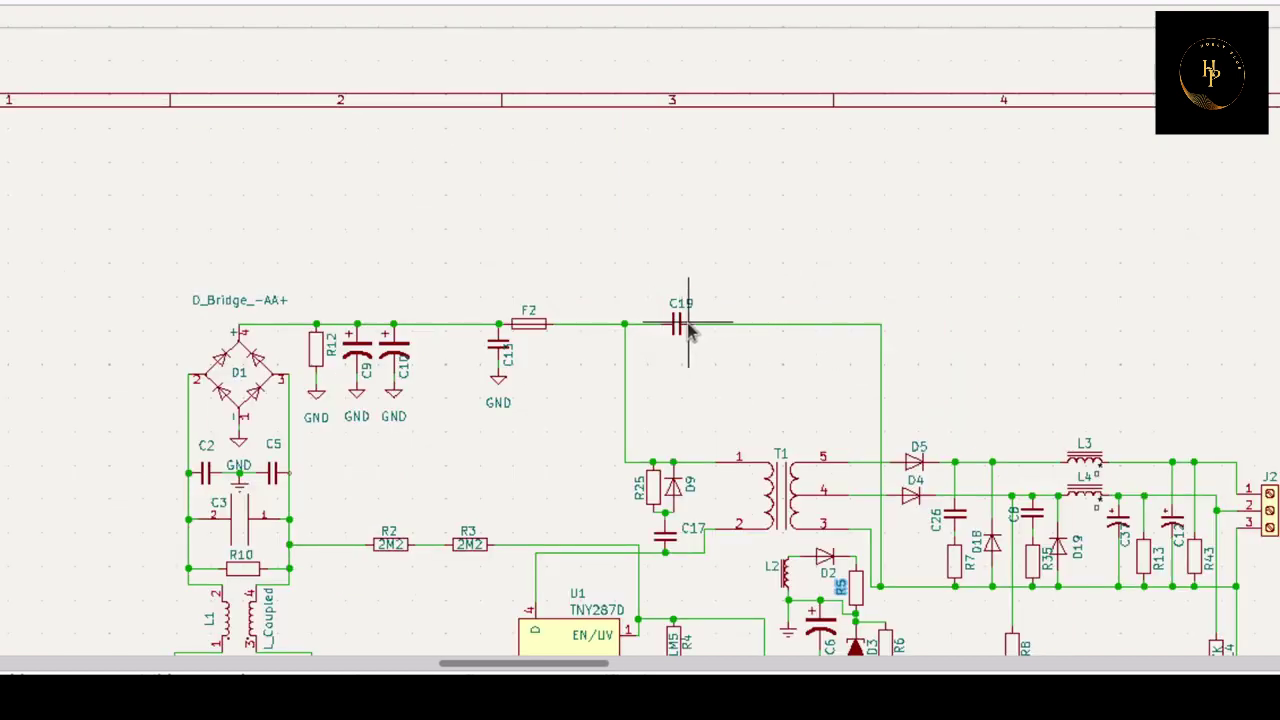
{"action": "scroll", "coordinate": [688, 330], "scroll_direction": "up", "scroll_amount": 2}
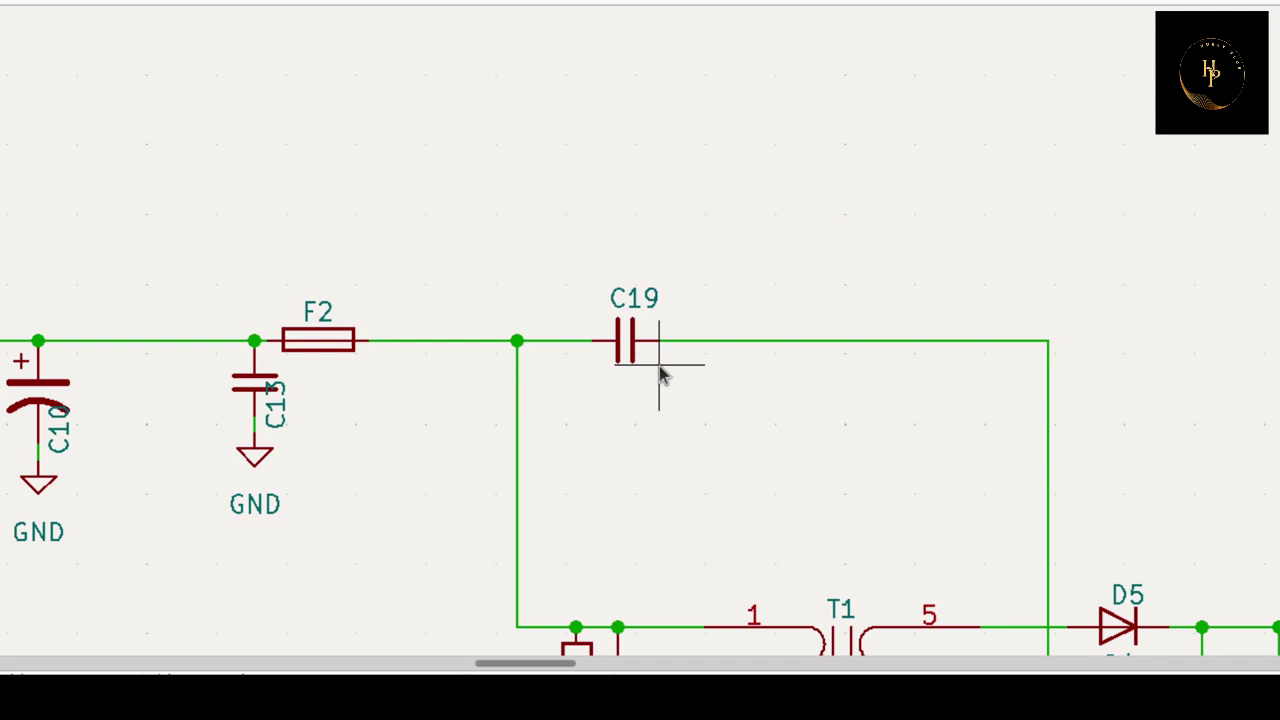
{"action": "scroll", "coordinate": [660, 372], "scroll_direction": "down", "scroll_amount": 5}
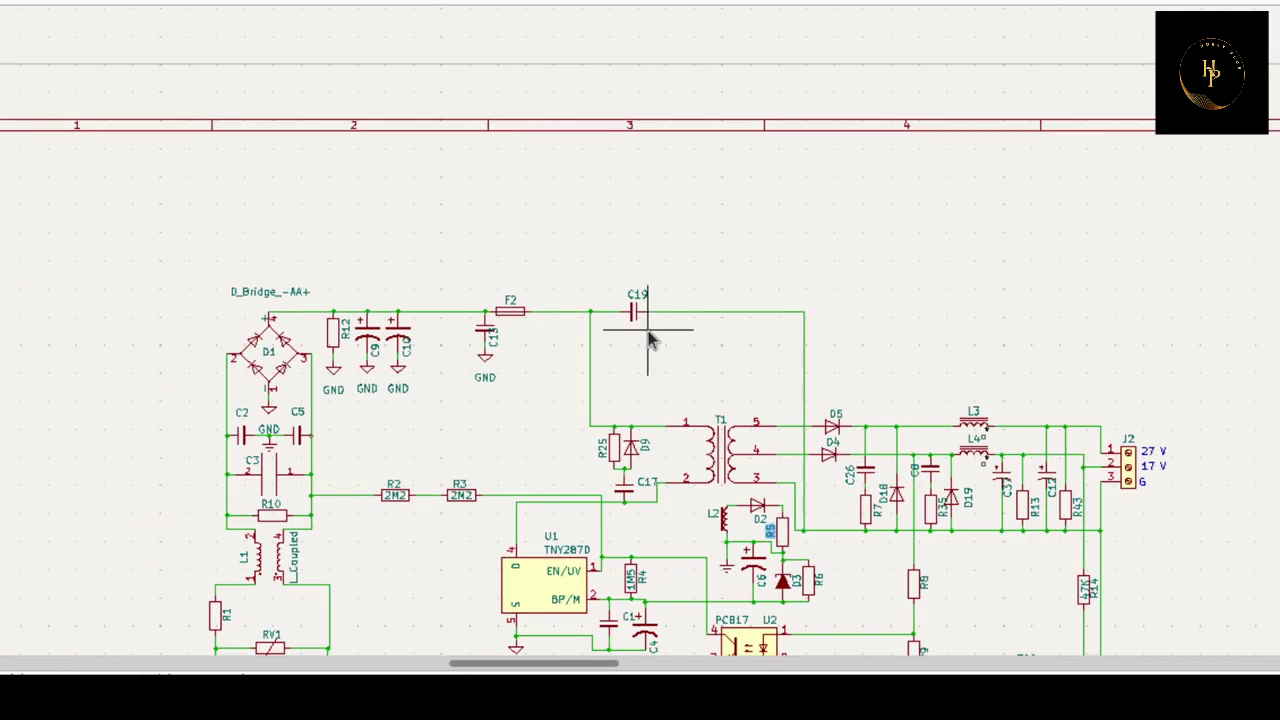
{"action": "scroll", "coordinate": [655, 345], "scroll_direction": "down", "scroll_amount": 2}
{"action": "scroll", "coordinate": [648, 340], "scroll_direction": "up", "scroll_amount": 4}
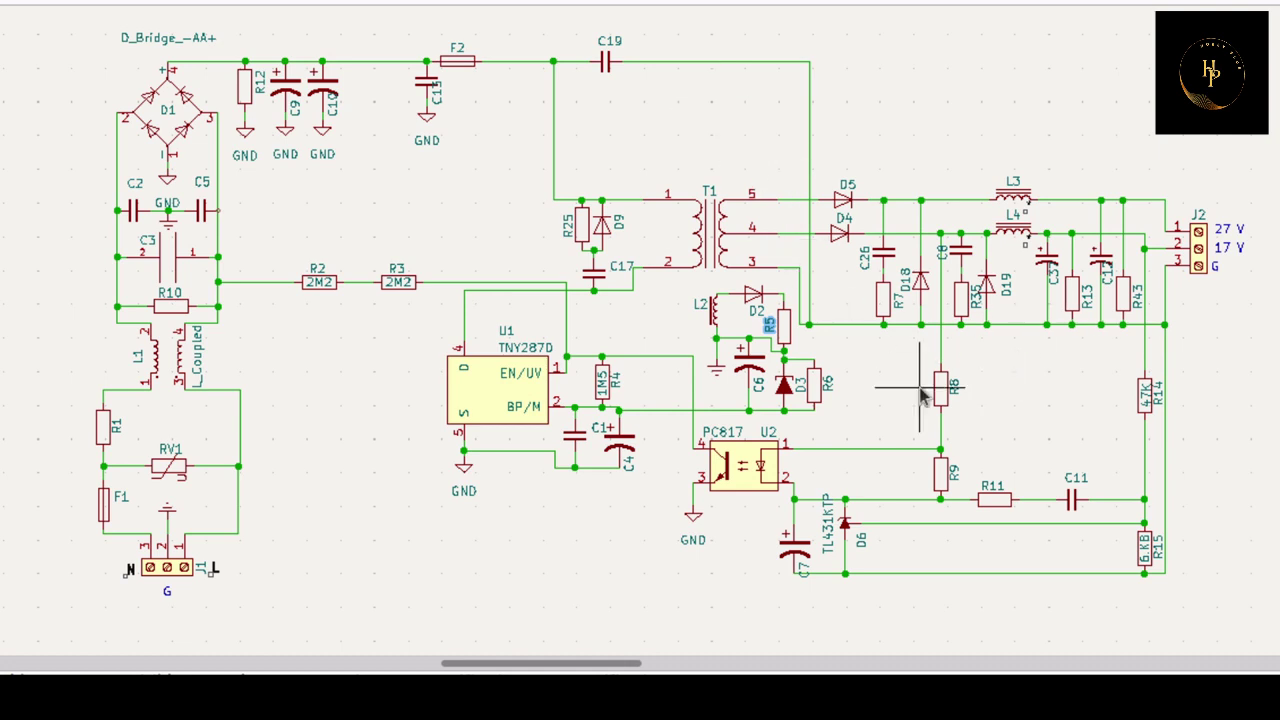
{"action": "left_click", "coordinate": [1072, 410]}
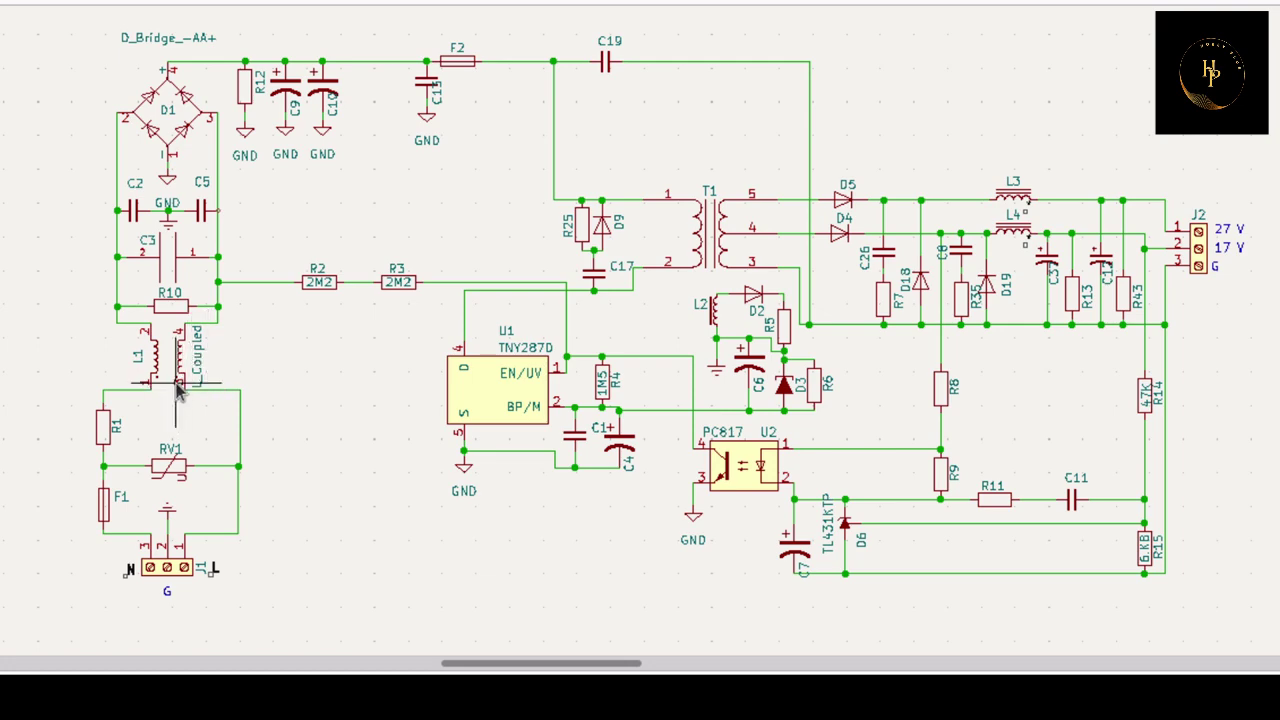
- Examine the mains filter section around coupled inductor L1, resistor R10 and capacitors C3, C2 and C5
{"action": "scroll", "coordinate": [170, 378], "scroll_direction": "up", "scroll_amount": 2}
{"action": "scroll", "coordinate": [654, 325], "scroll_direction": "up", "scroll_amount": 3}
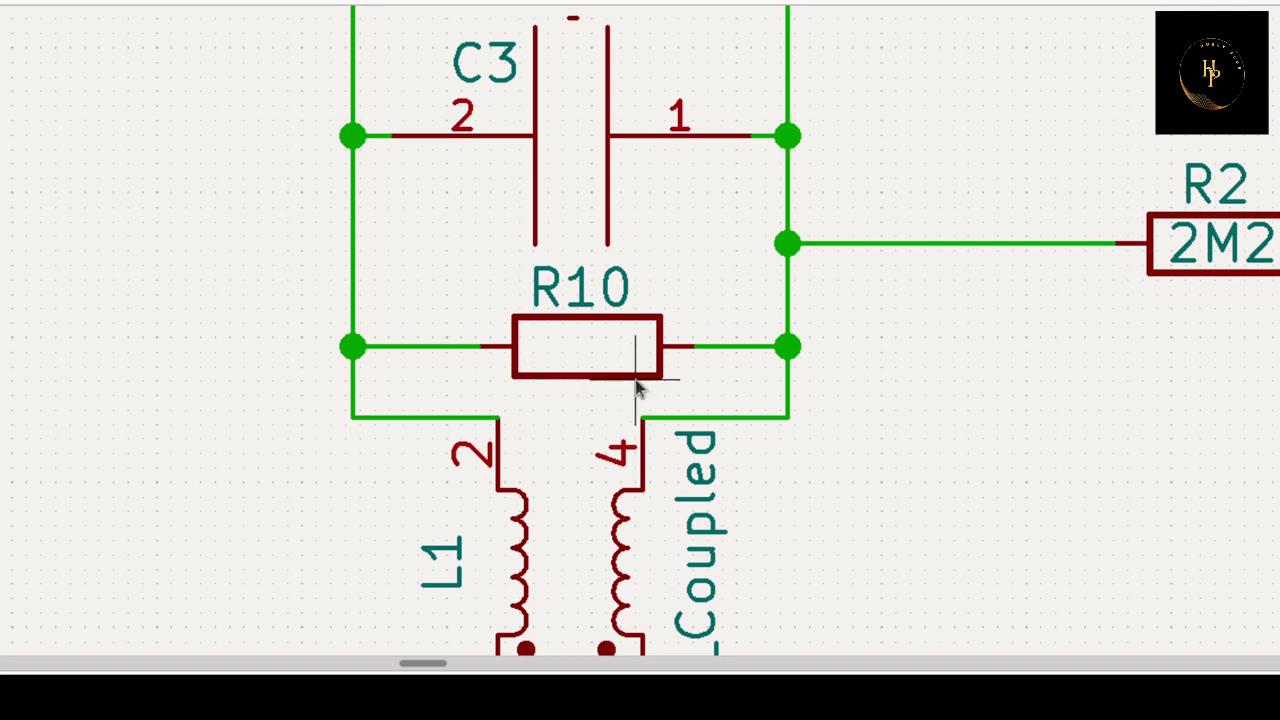
{"action": "scroll", "coordinate": [661, 380], "scroll_direction": "down", "scroll_amount": 1}
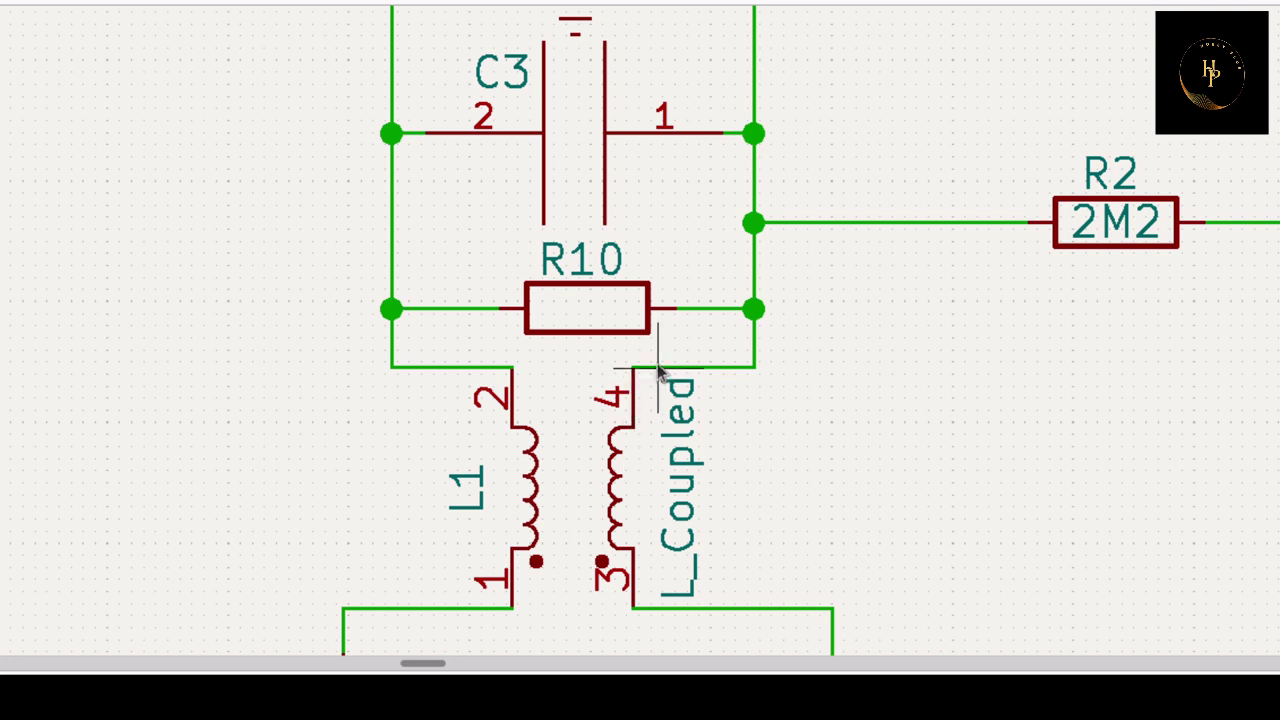
{"action": "scroll", "coordinate": [651, 334], "scroll_direction": "down", "scroll_amount": 1}
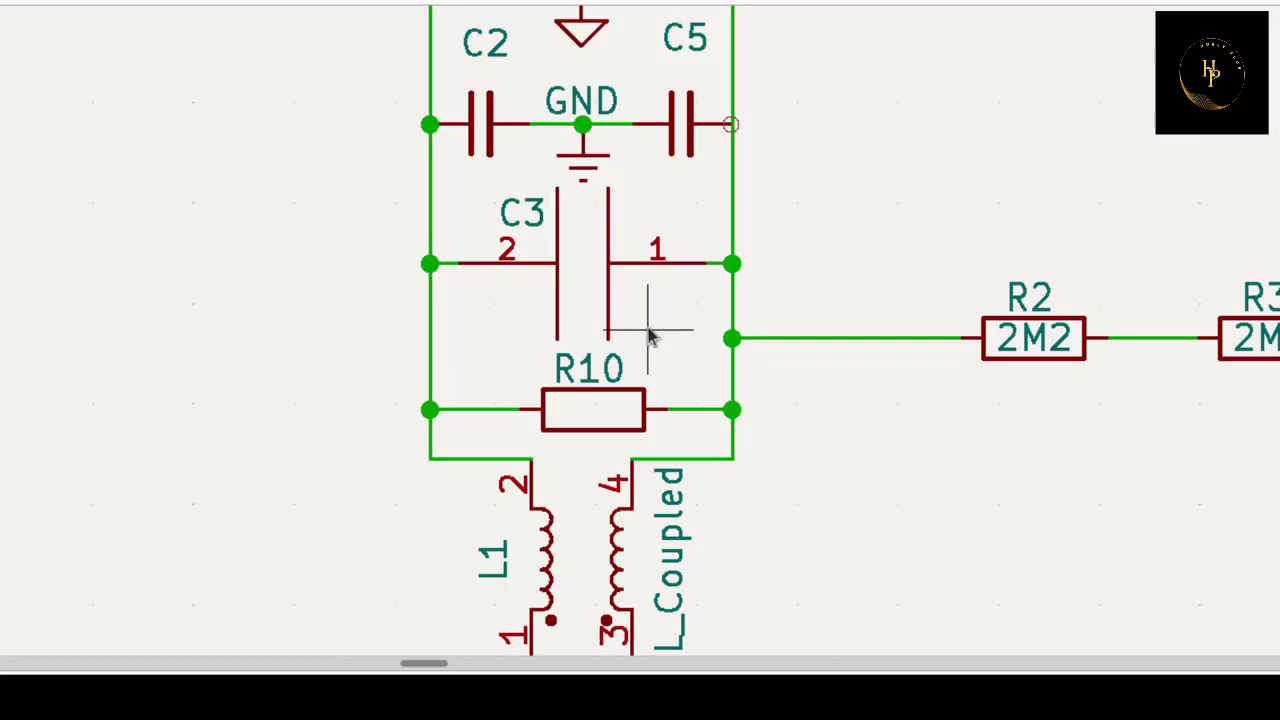
{"action": "scroll", "coordinate": [648, 338], "scroll_direction": "up", "scroll_amount": 1}
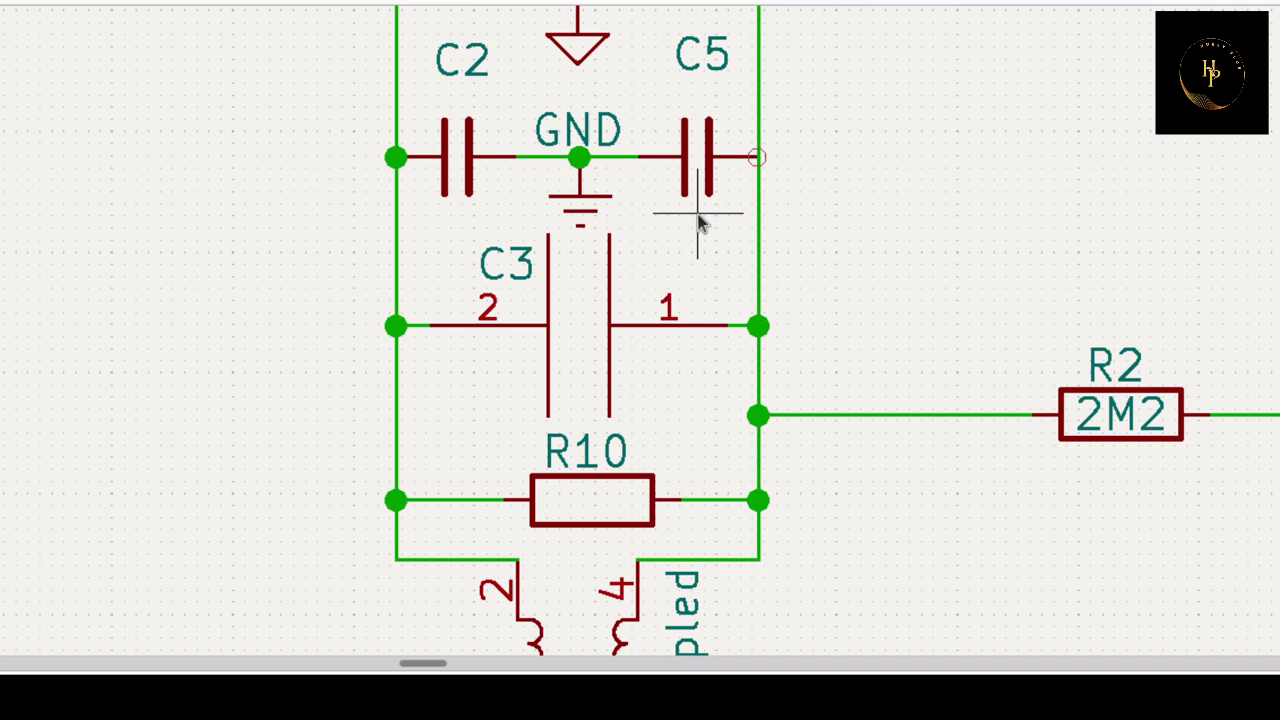
{"action": "scroll", "coordinate": [650, 140], "scroll_direction": "down", "scroll_amount": 1}
- Move the GND label between C2 and C5 up, directly beneath the bridge rectifier's ground symbol
{"action": "scroll", "coordinate": [645, 338], "scroll_direction": "up", "scroll_amount": 2}
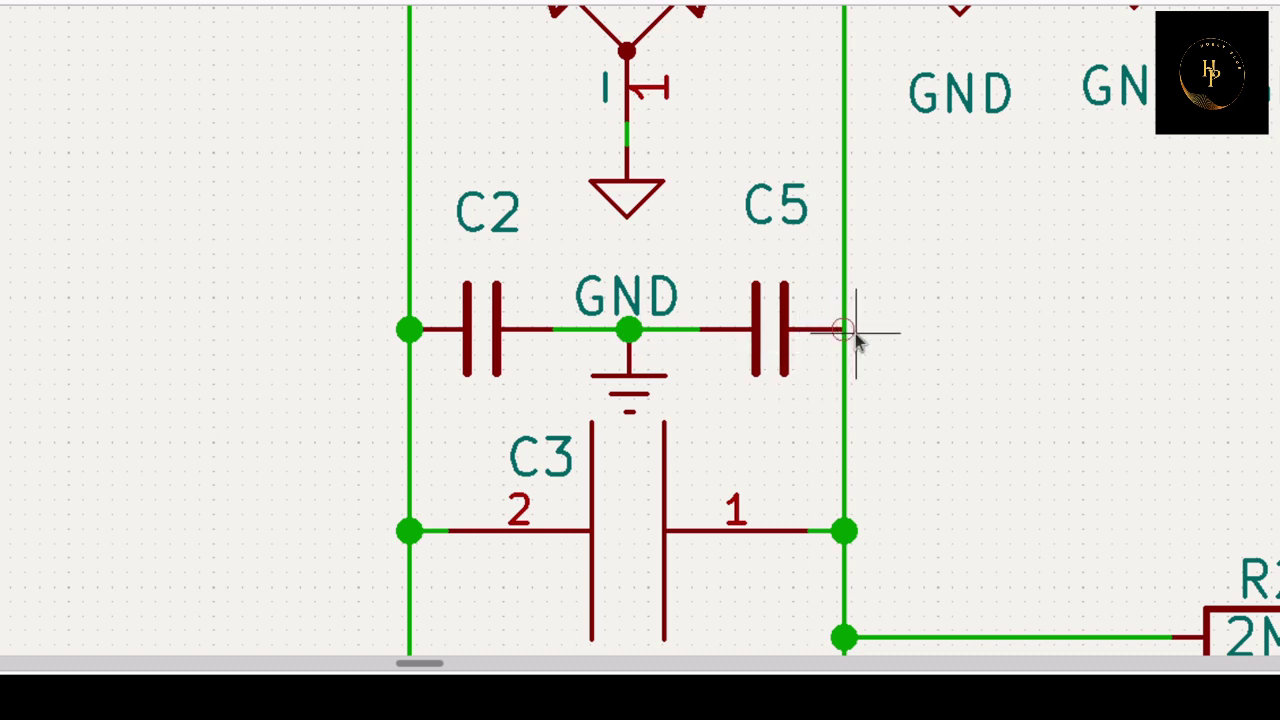
{"action": "left_click", "coordinate": [657, 290]}
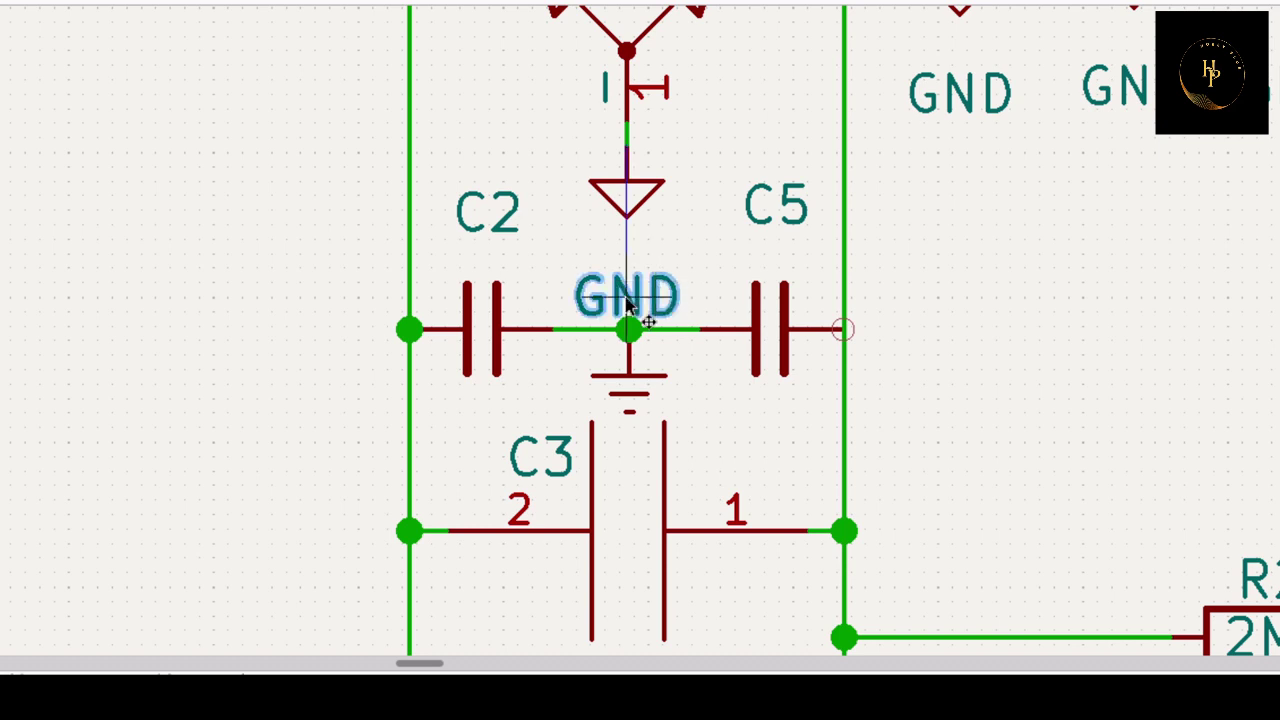
{"action": "left_click_drag", "start_coordinate": [655, 295], "coordinate": [630, 257]}
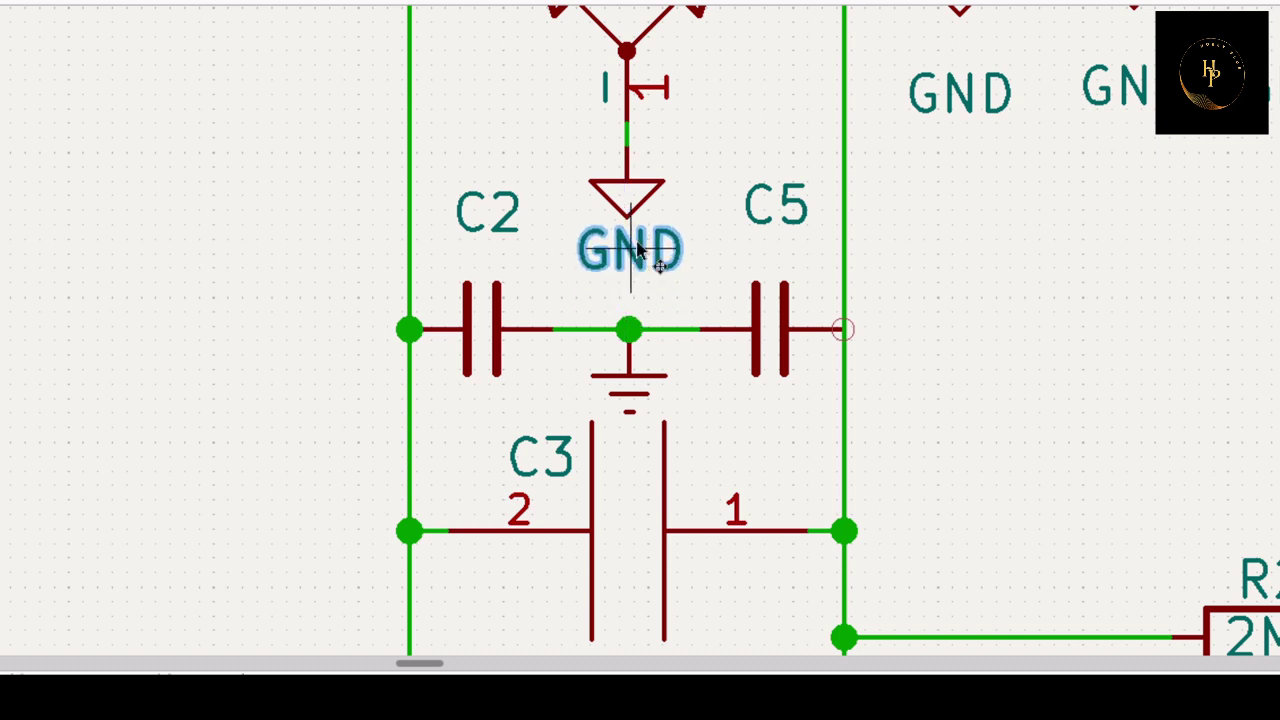
- Inspect bridge rectifier D1 with R12, C9 and C10, and the AC input around connector J1, F1 and RV1
{"action": "scroll", "coordinate": [651, 240], "scroll_direction": "down", "scroll_amount": 3}
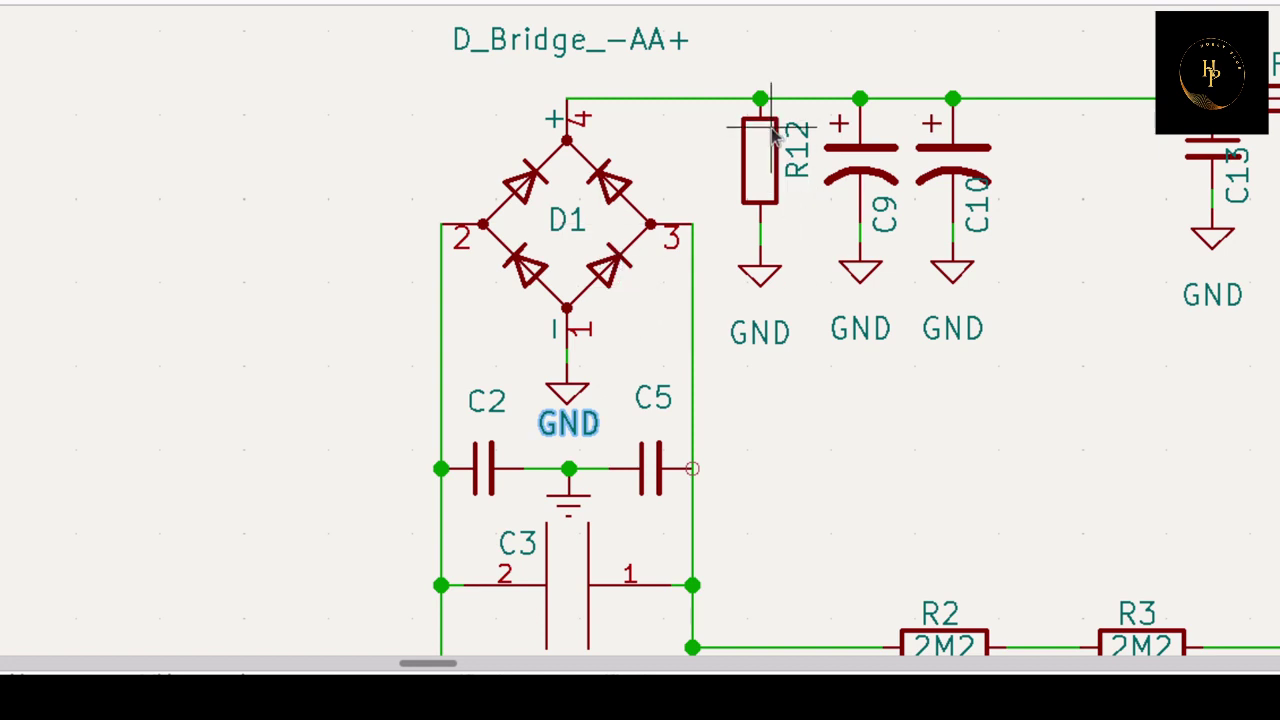
{"action": "left_click", "coordinate": [759, 216]}
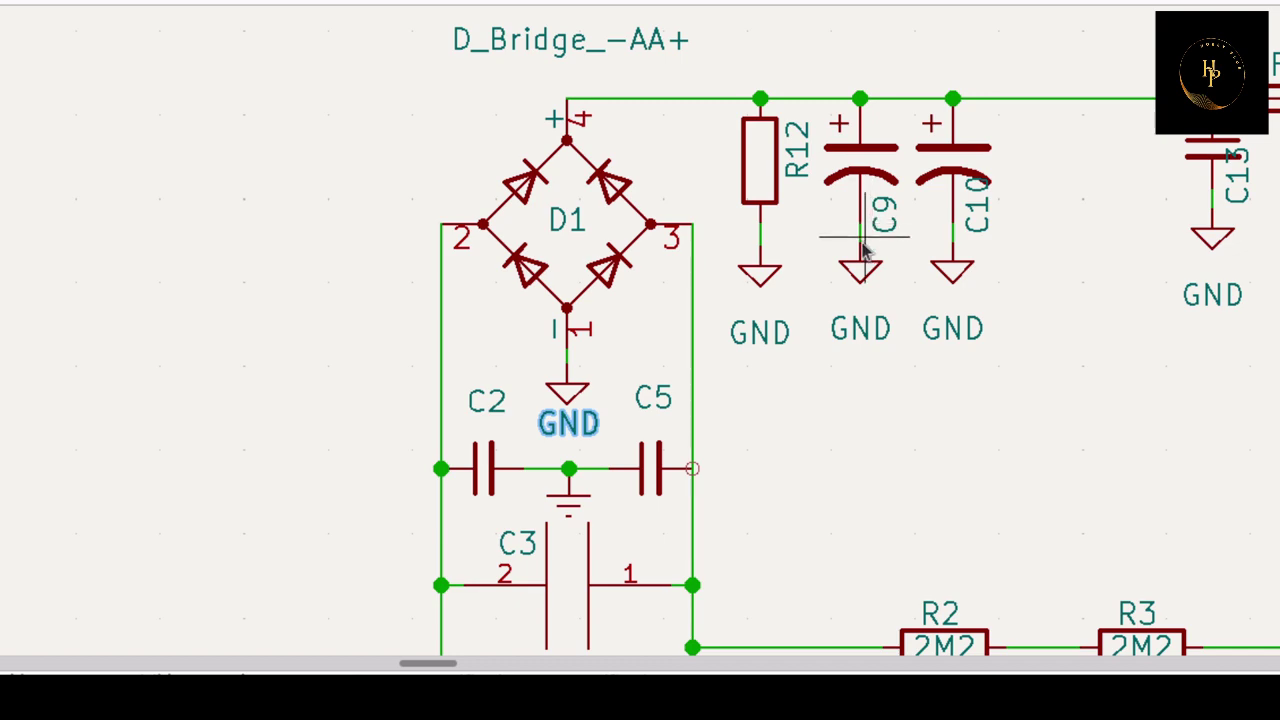
{"action": "scroll", "coordinate": [651, 337], "scroll_direction": "down", "scroll_amount": 5}
{"action": "scroll", "coordinate": [618, 456], "scroll_direction": "up", "scroll_amount": 5}
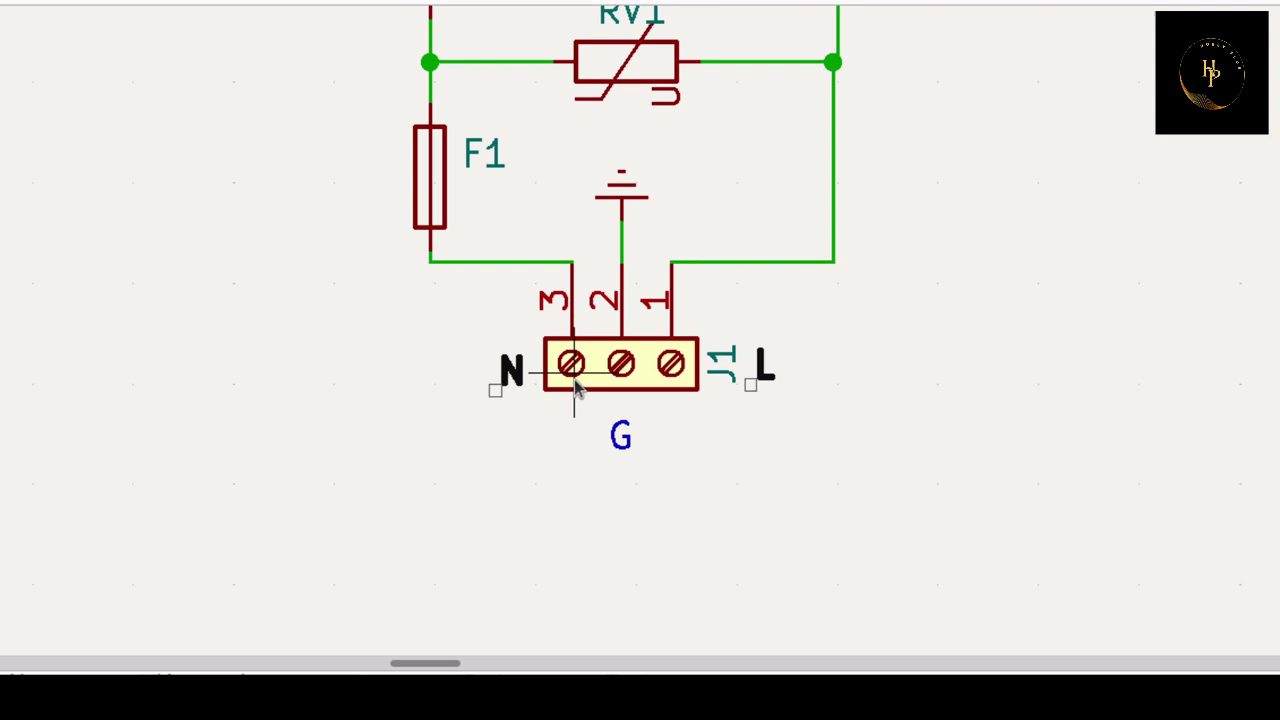
{"action": "scroll", "coordinate": [650, 425], "scroll_direction": "down", "scroll_amount": 5}
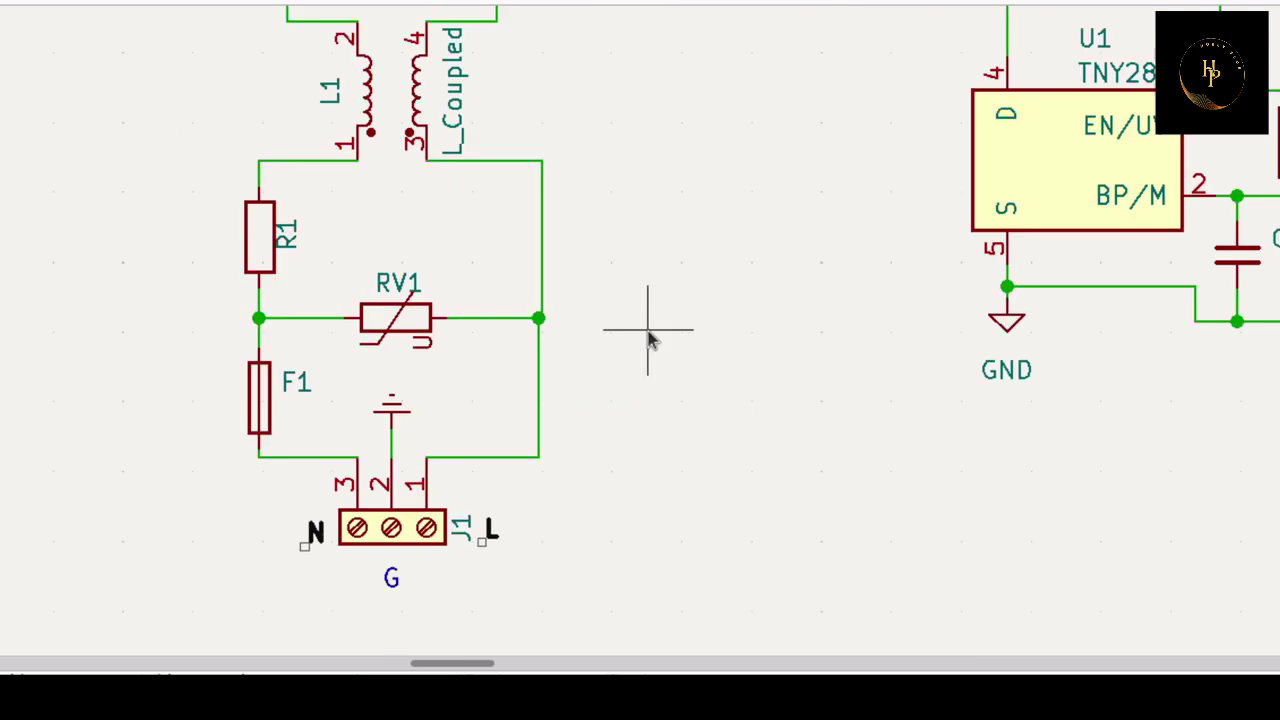
{"action": "scroll", "coordinate": [650, 340], "scroll_direction": "up", "scroll_amount": 3}
{"action": "scroll", "coordinate": [648, 340], "scroll_direction": "up", "scroll_amount": 4}
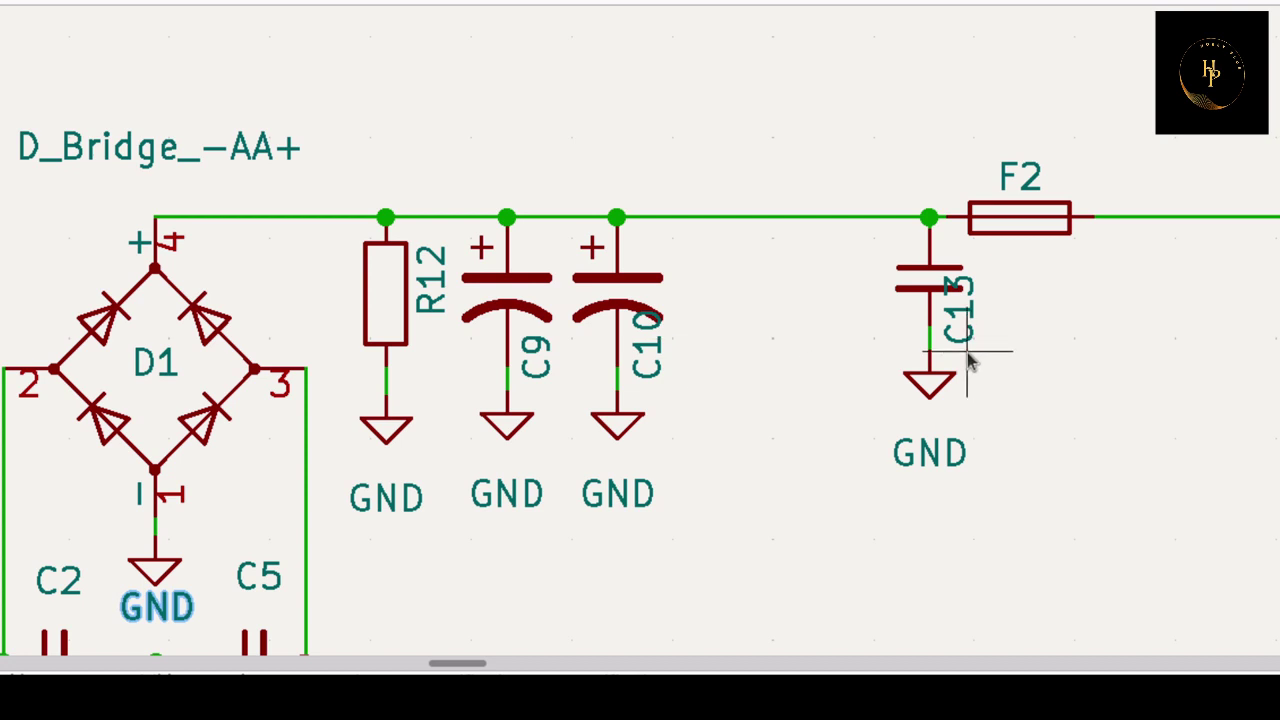
- Examine C13 and fuse F2, the R25, D9 and C17 snubber at transformer T1, and the TNY287D controller circuit
{"action": "scroll", "coordinate": [1029, 271], "scroll_direction": "down", "scroll_amount": 1}
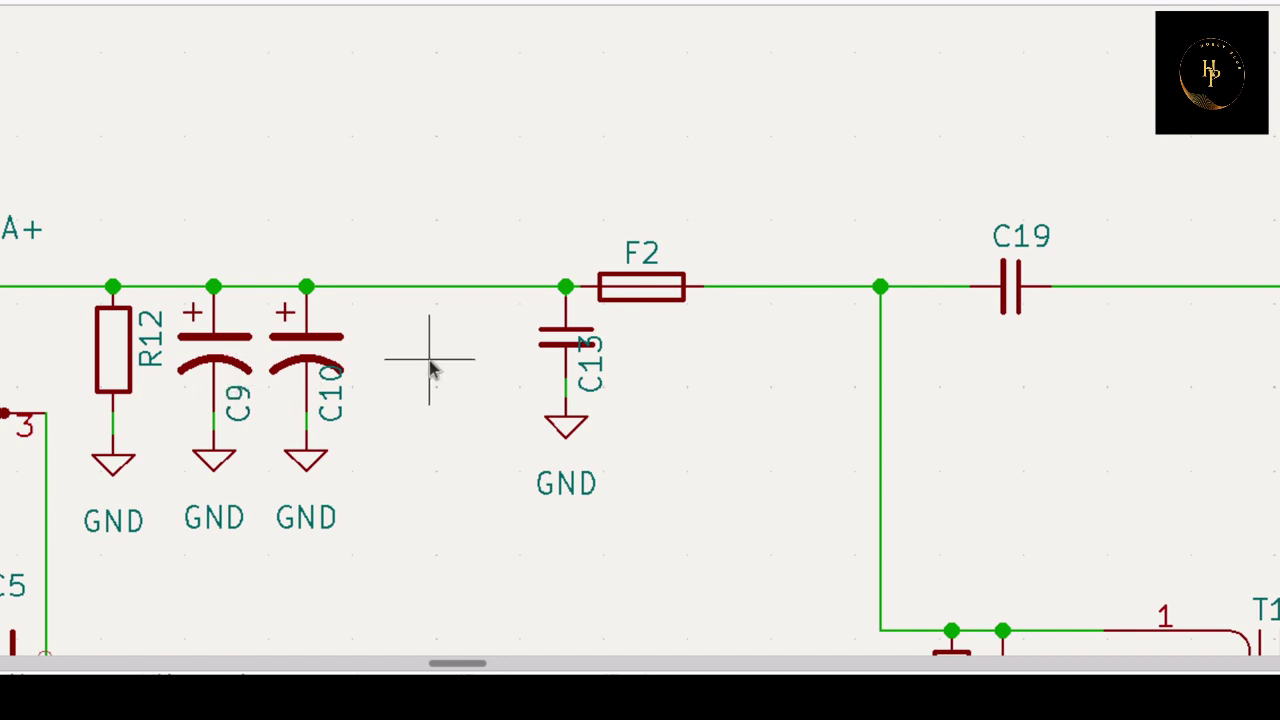
{"action": "scroll", "coordinate": [651, 337], "scroll_direction": "down", "scroll_amount": 2}
{"action": "scroll", "coordinate": [648, 340], "scroll_direction": "down", "scroll_amount": 1}
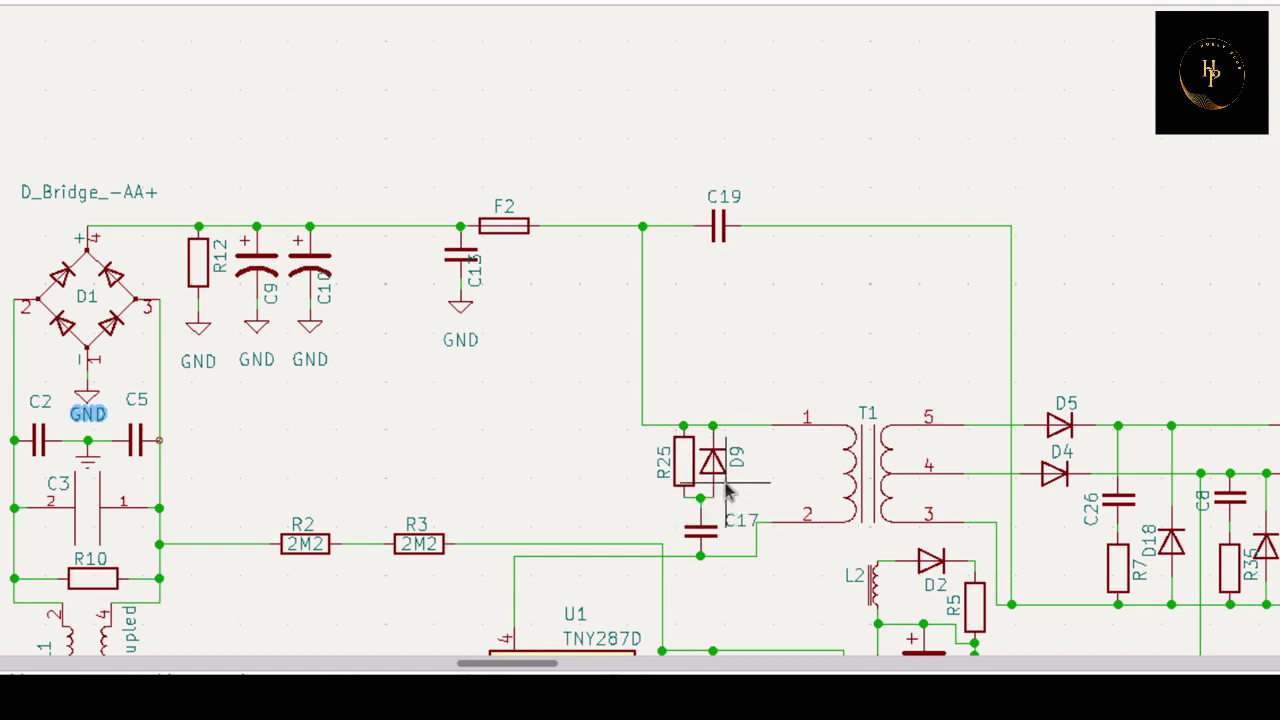
{"action": "scroll", "coordinate": [735, 525], "scroll_direction": "down", "scroll_amount": 1}
{"action": "scroll", "coordinate": [657, 340], "scroll_direction": "up", "scroll_amount": 1}
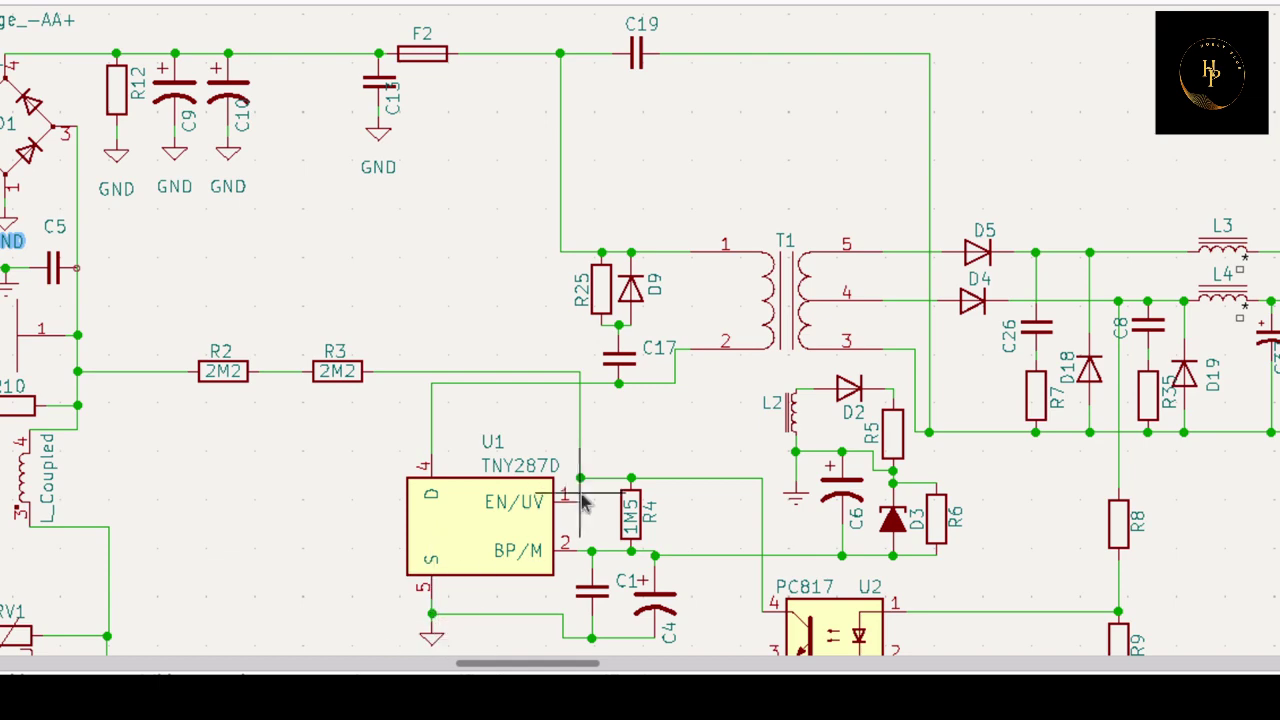
{"action": "scroll", "coordinate": [663, 437], "scroll_direction": "down", "scroll_amount": 1}
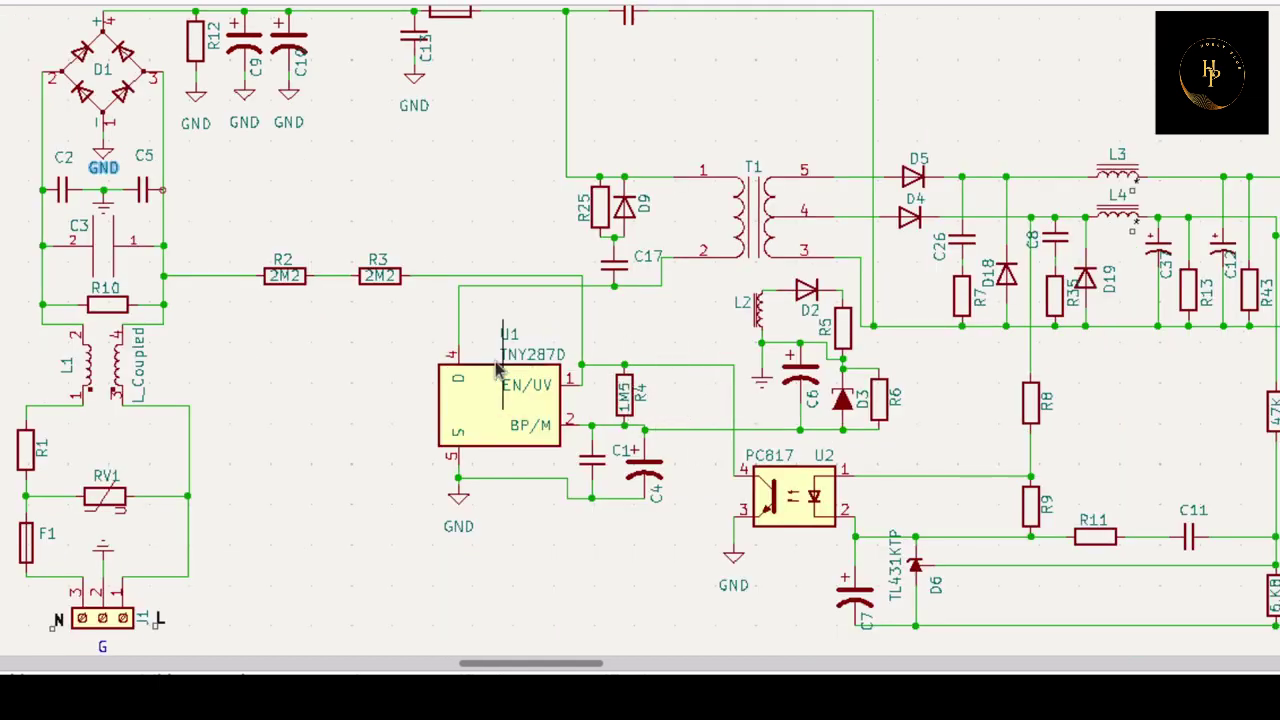
{"action": "scroll", "coordinate": [366, 194], "scroll_direction": "down", "scroll_amount": 1}
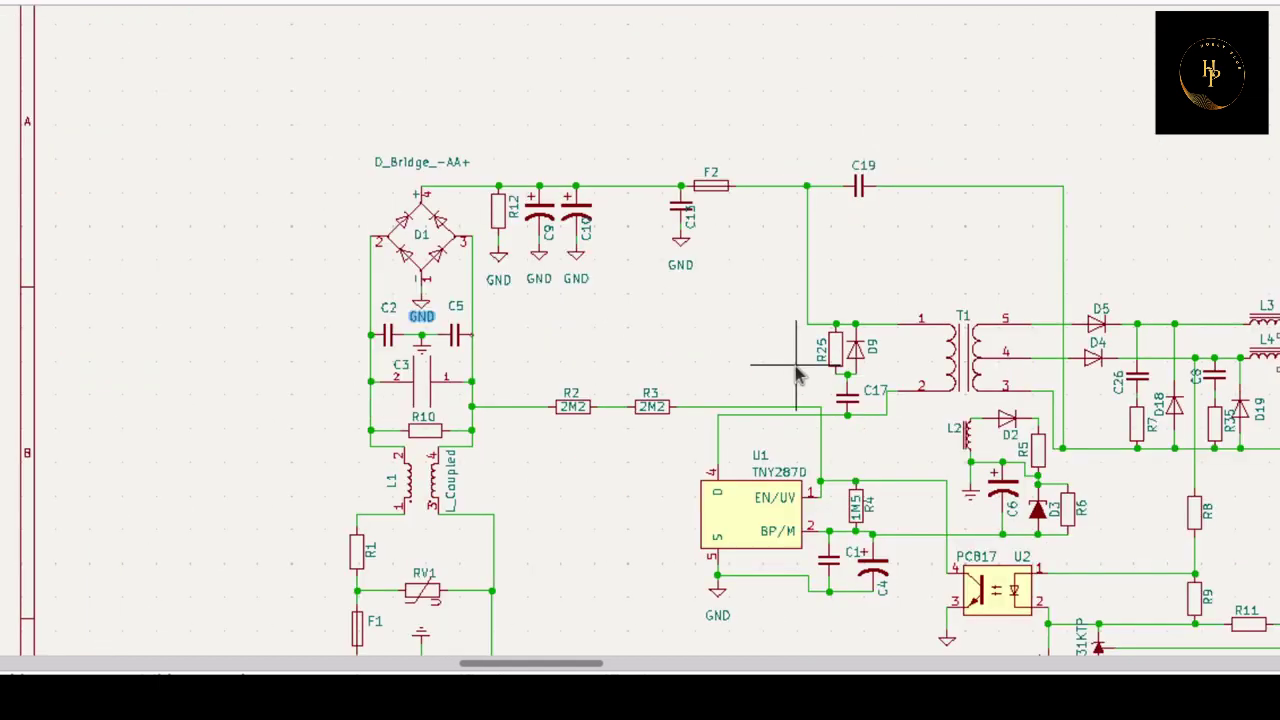
{"action": "left_click", "coordinate": [530, 329]}
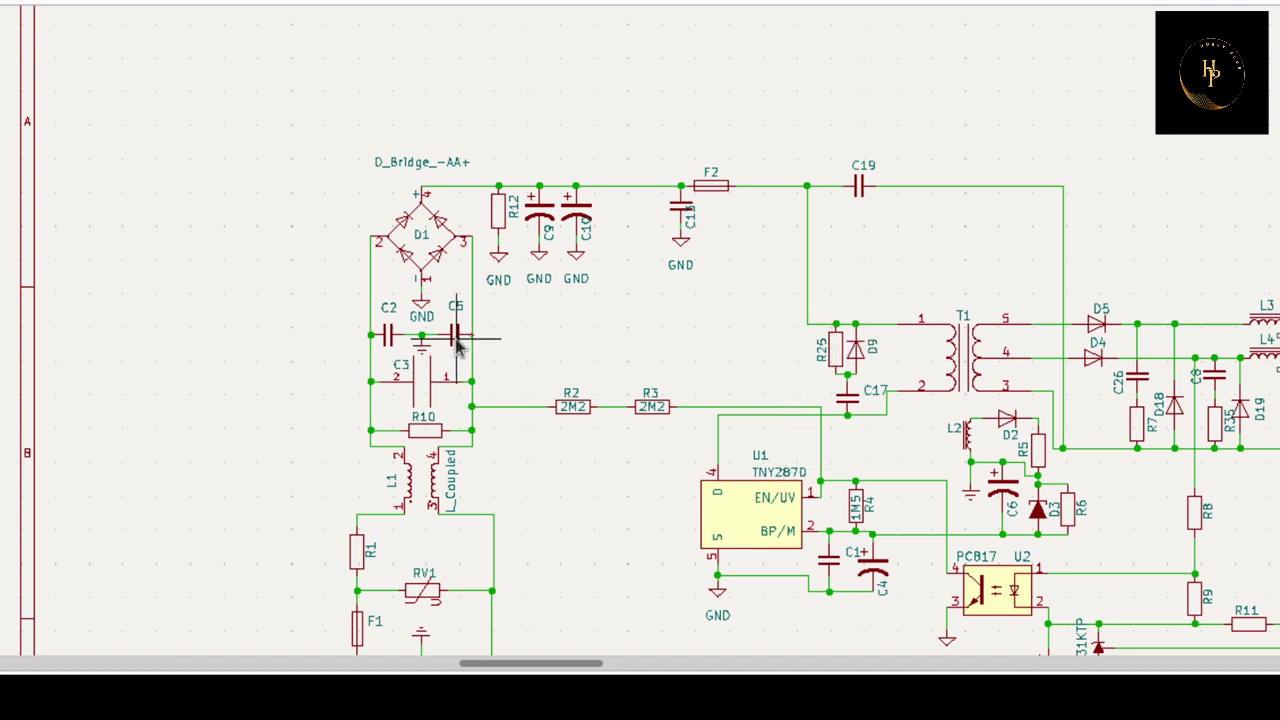
- Review the complete schematic from the AC input connector J1 to the 27 V and 17 V outputs at J2
{"action": "scroll", "coordinate": [1249, 429], "scroll_direction": "down", "scroll_amount": 3}
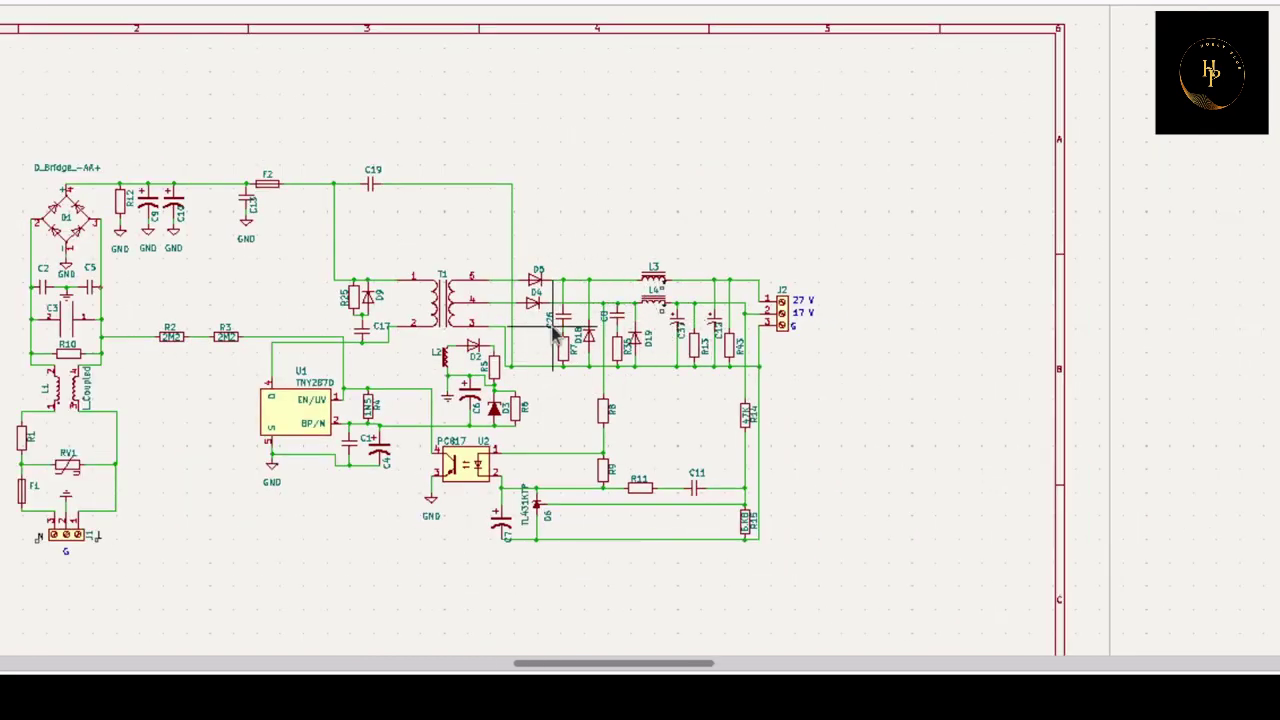
{"action": "scroll", "coordinate": [138, 298], "scroll_direction": "up", "scroll_amount": 3}
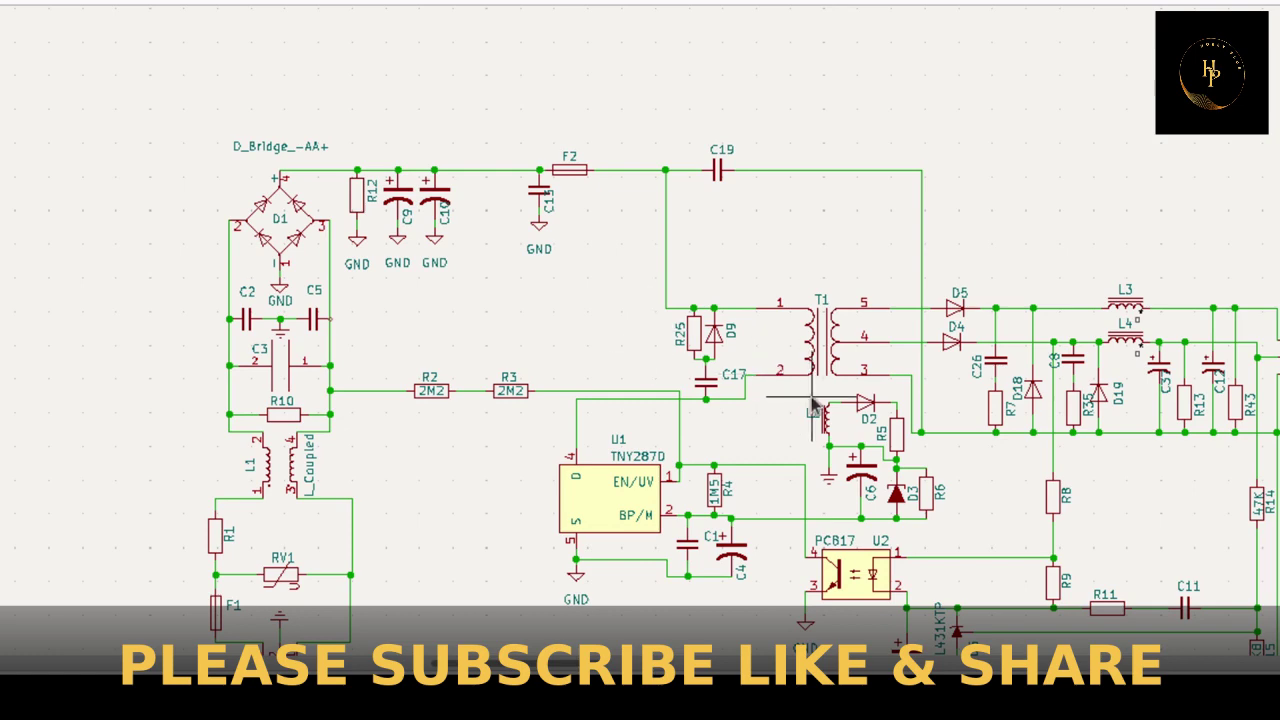
{"action": "scroll", "coordinate": [757, 383], "scroll_direction": "up", "scroll_amount": 1}
{"action": "scroll", "coordinate": [449, 286], "scroll_direction": "down", "scroll_amount": 1}
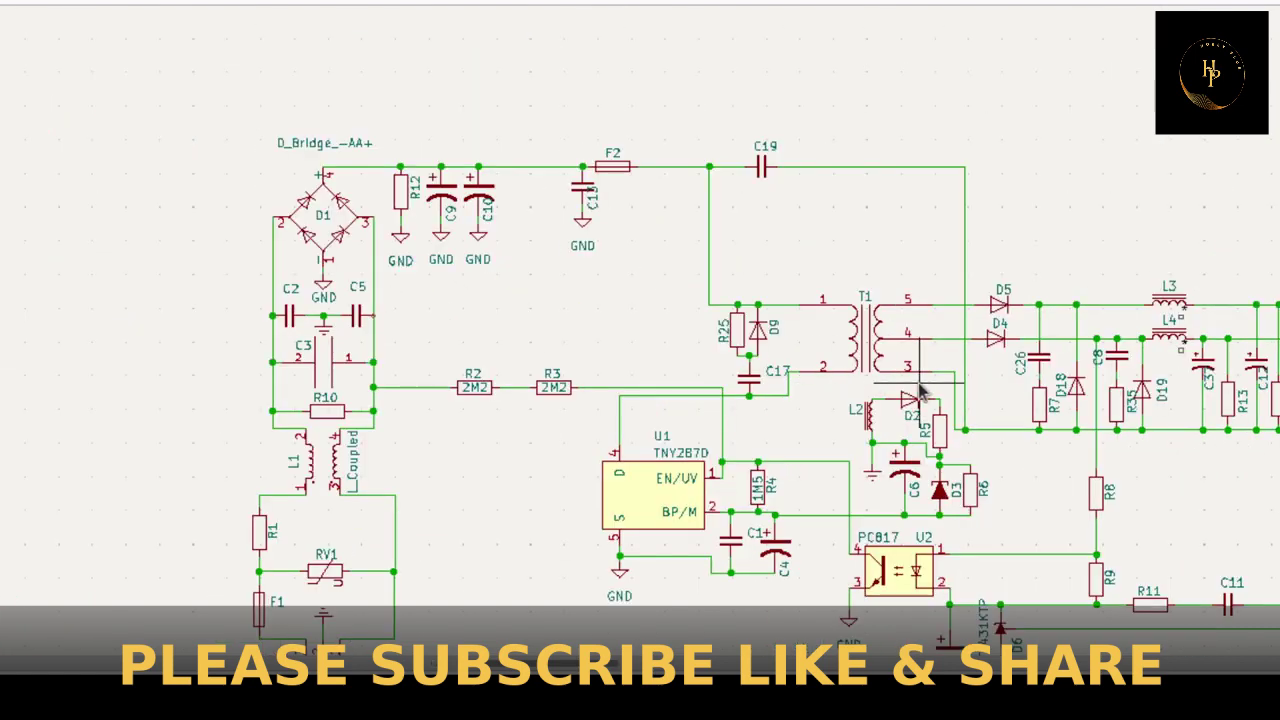
{"action": "scroll", "coordinate": [566, 640], "scroll_direction": "right", "scroll_amount": 2}
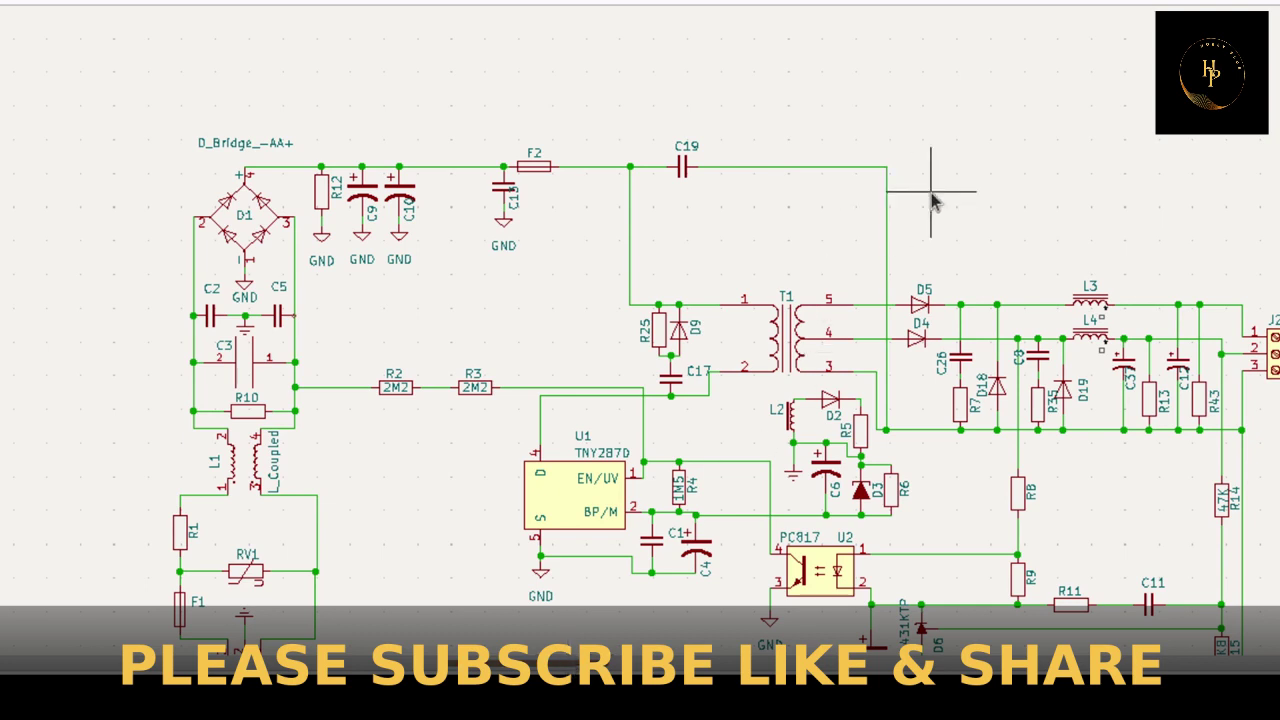
{"action": "scroll", "coordinate": [930, 200], "scroll_direction": "down", "scroll_amount": 1}
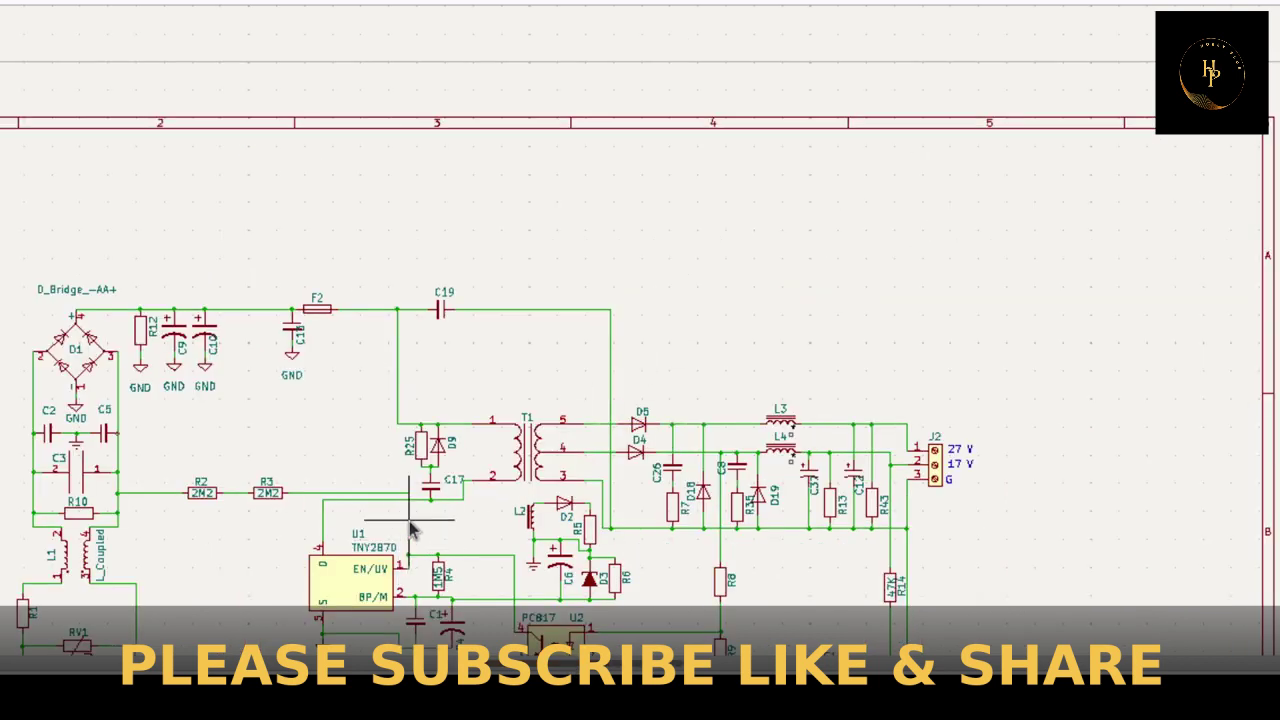
{"action": "scroll", "coordinate": [994, 529], "scroll_direction": "down", "scroll_amount": 3}
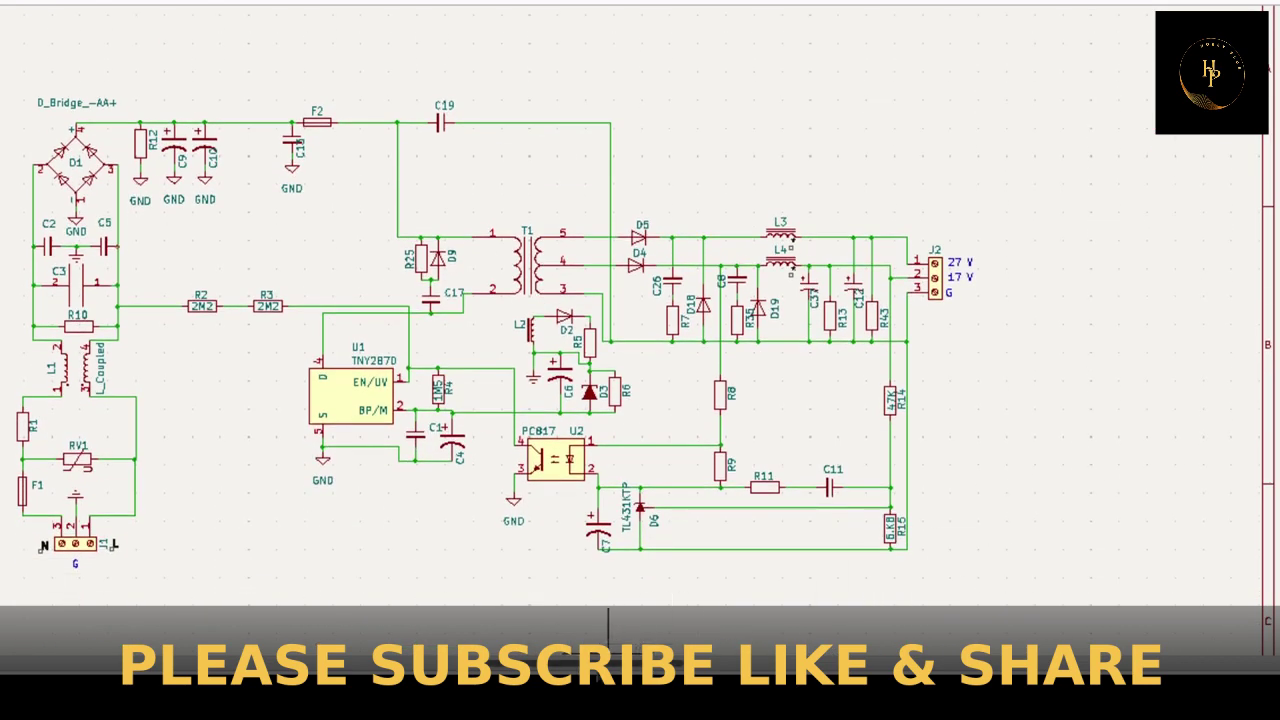
{"action": "scroll", "coordinate": [640, 380], "scroll_direction": "left", "scroll_amount": 3}
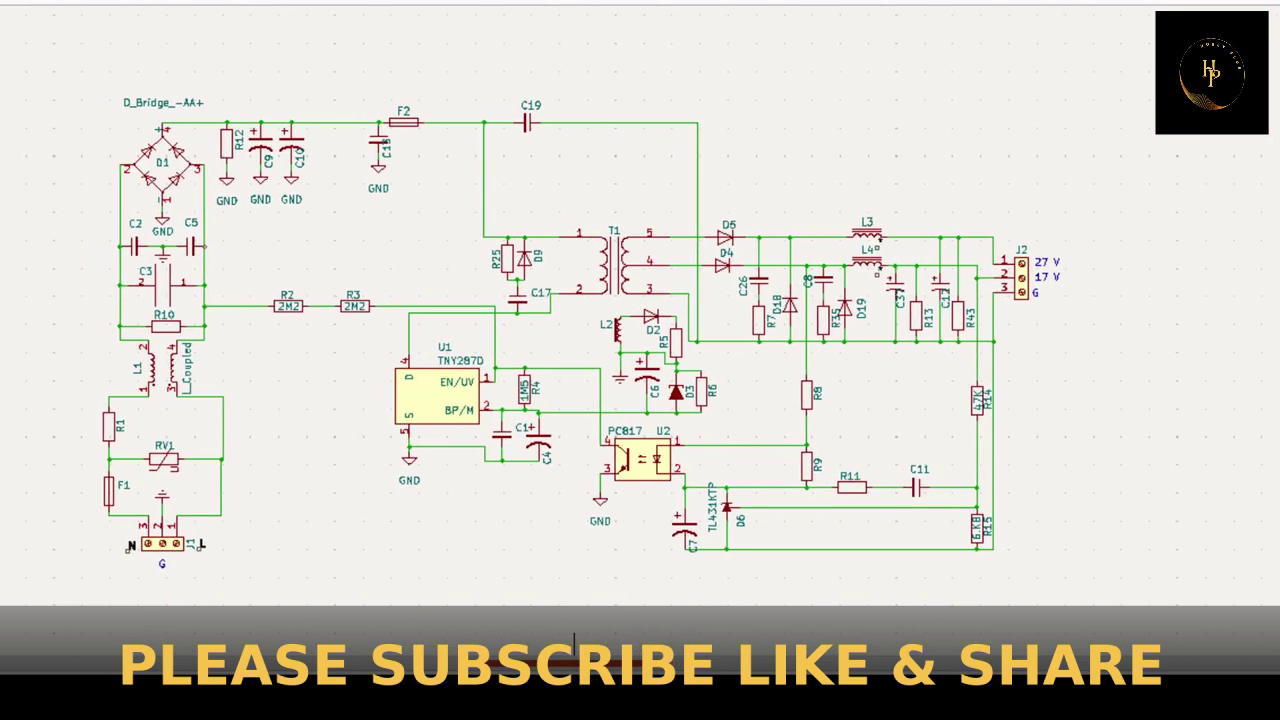
- Examine the output stage from transformer T1 through D5, D4, L3 and L4 to the 27 V, 17 V and G pins of J2
{"action": "scroll", "coordinate": [573, 640], "scroll_direction": "left", "scroll_amount": 1}
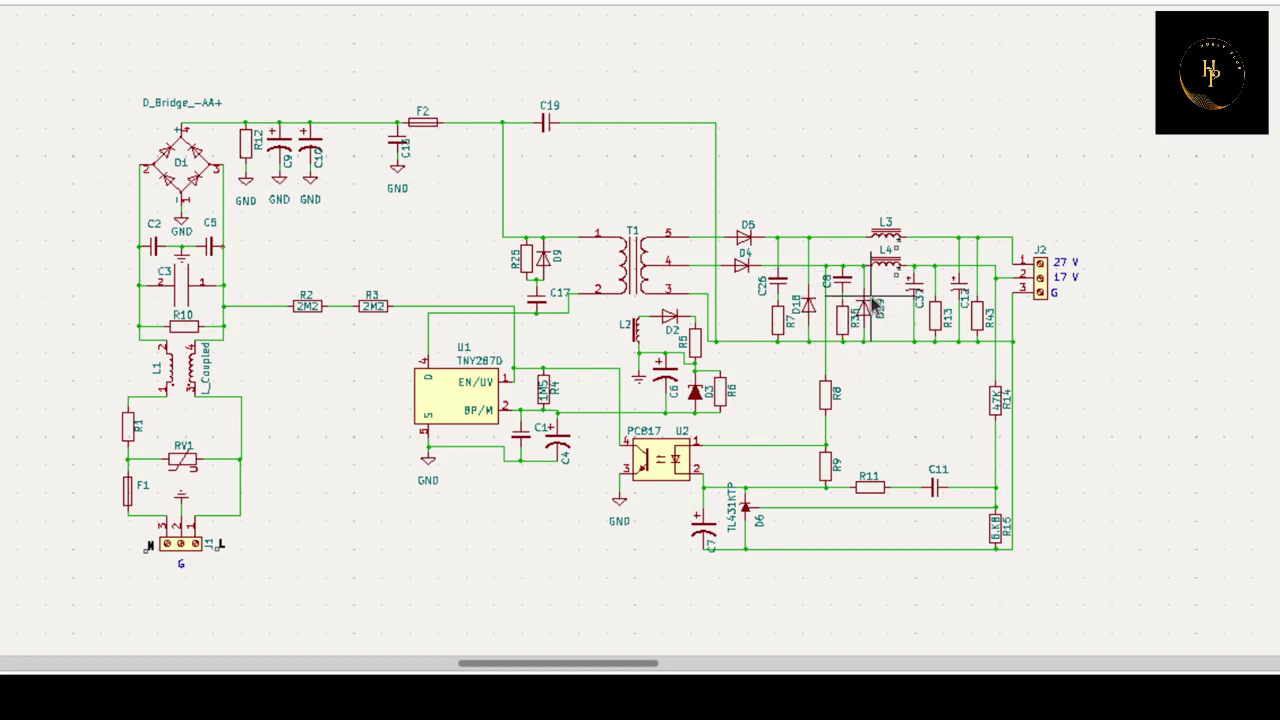
{"action": "scroll", "coordinate": [878, 310], "scroll_direction": "up", "scroll_amount": 4}
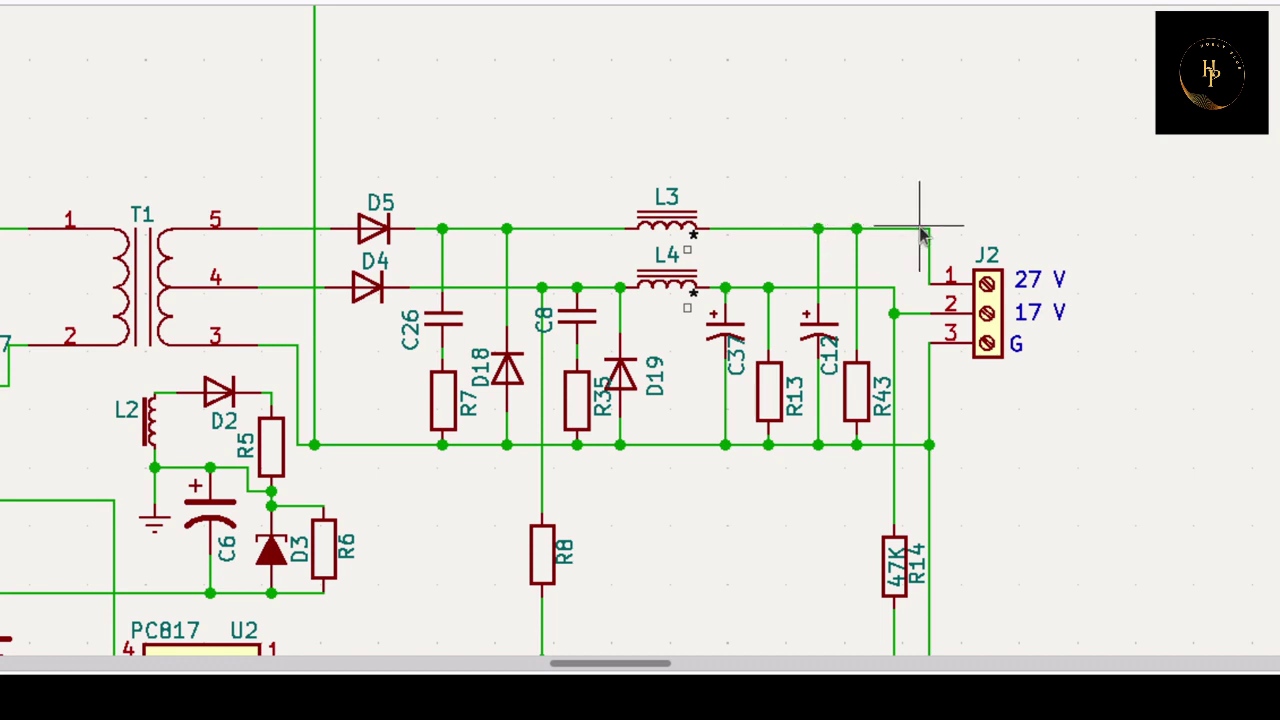
{"action": "left_click", "coordinate": [993, 343]}
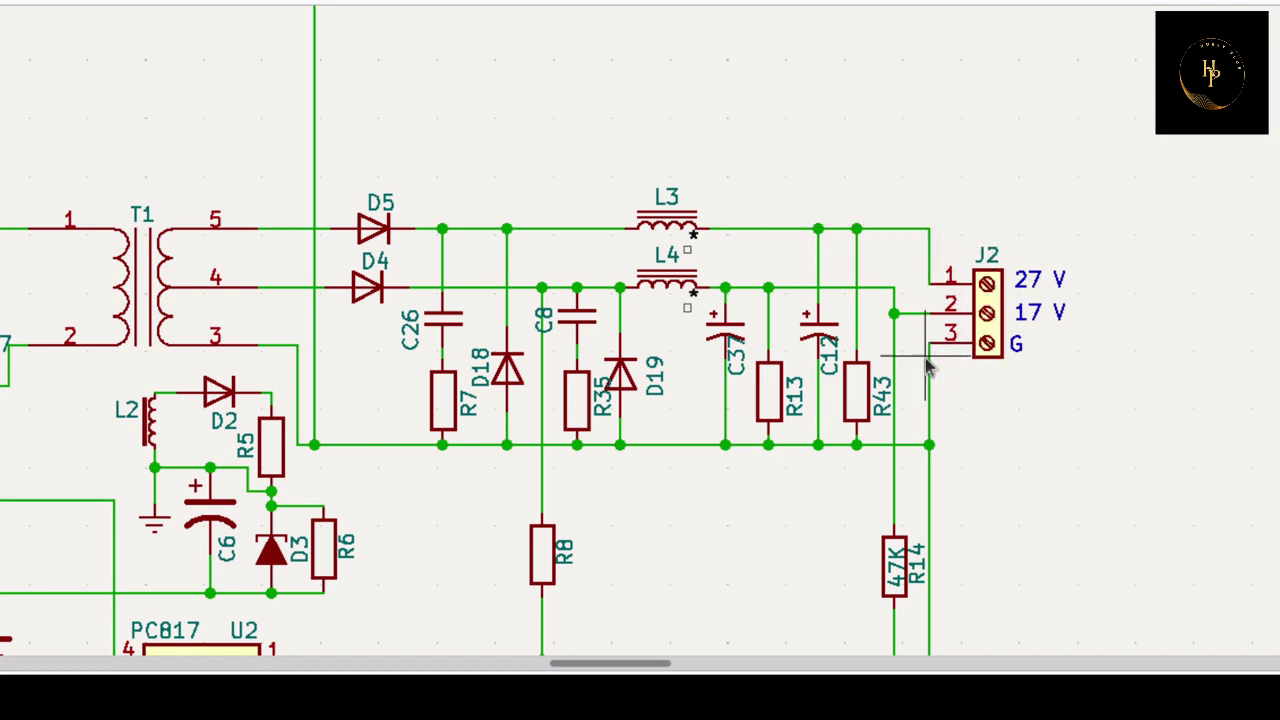
{"action": "left_click", "coordinate": [929, 444]}
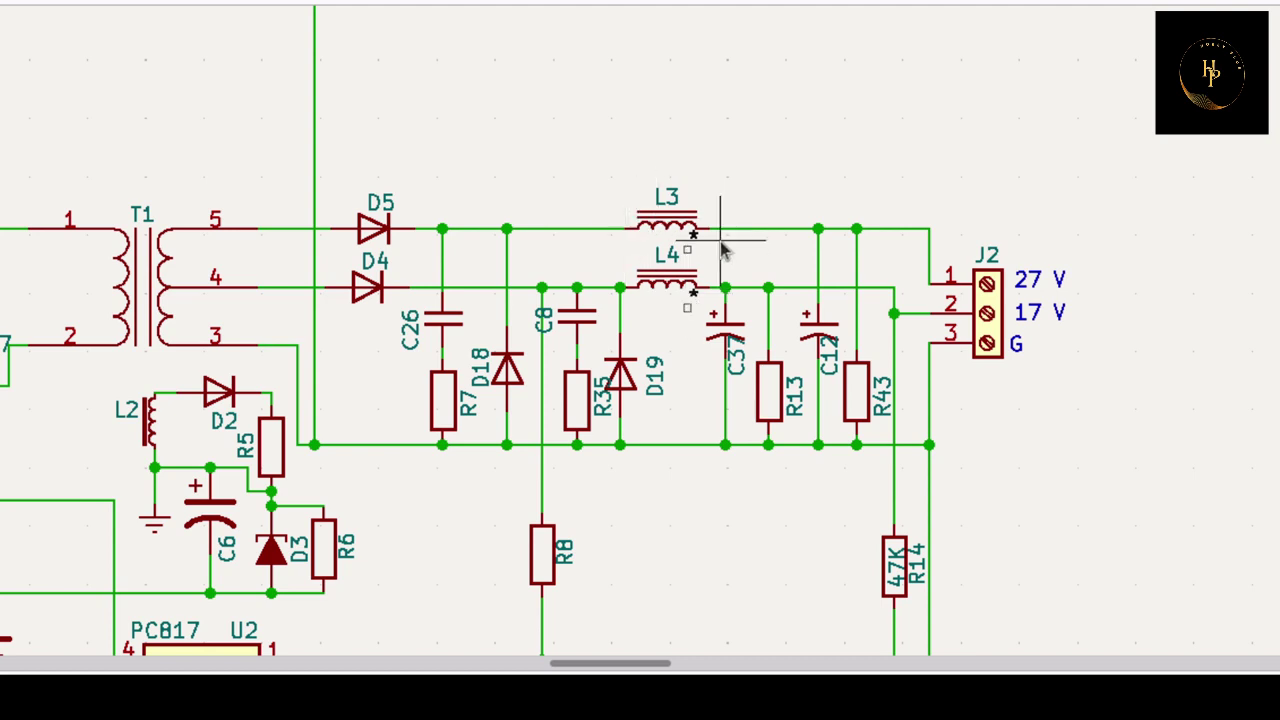
- Examine the feedback circuit around optocoupler PC817, the TL431KTP reference D6, R8, R9, R11, C11 and divider resistors R14 and R15
{"action": "scroll", "coordinate": [680, 557], "scroll_direction": "down", "scroll_amount": 1}
{"action": "scroll", "coordinate": [651, 337], "scroll_direction": "down", "scroll_amount": 2}
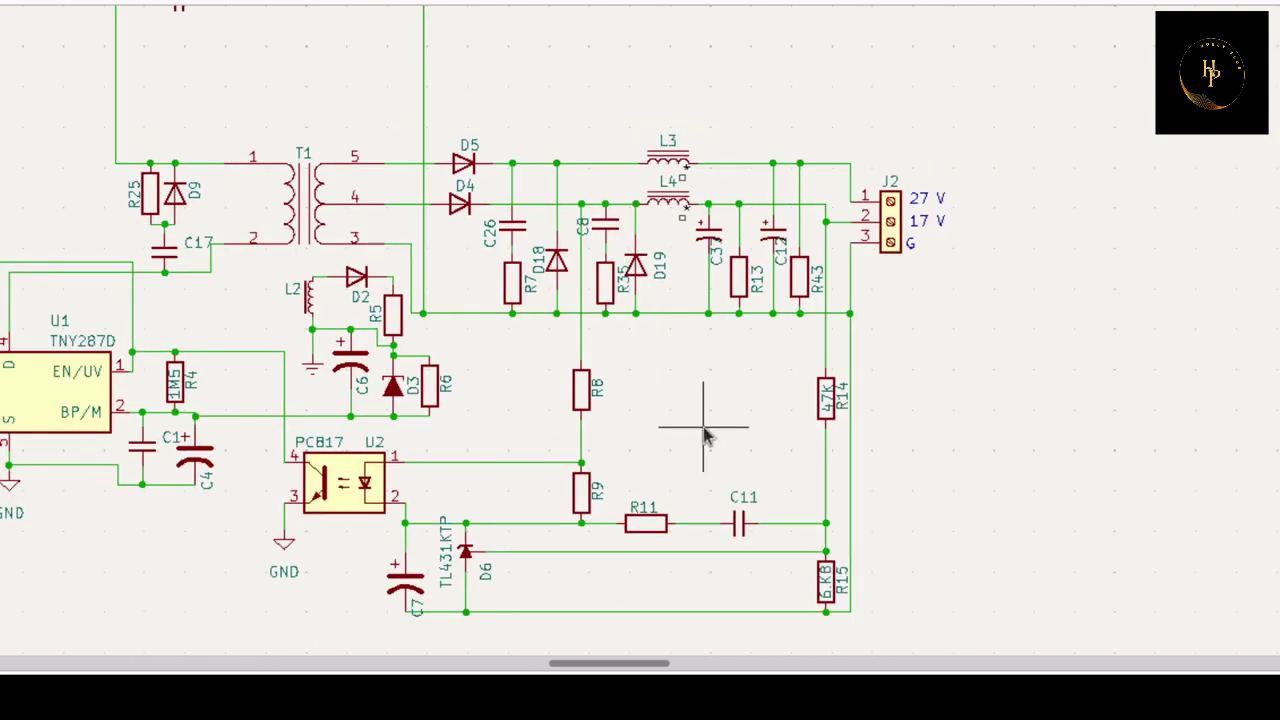
{"action": "scroll", "coordinate": [704, 432], "scroll_direction": "down", "scroll_amount": 1}
{"action": "scroll", "coordinate": [623, 366], "scroll_direction": "up", "scroll_amount": 2}
{"action": "scroll", "coordinate": [651, 337], "scroll_direction": "up", "scroll_amount": 1}
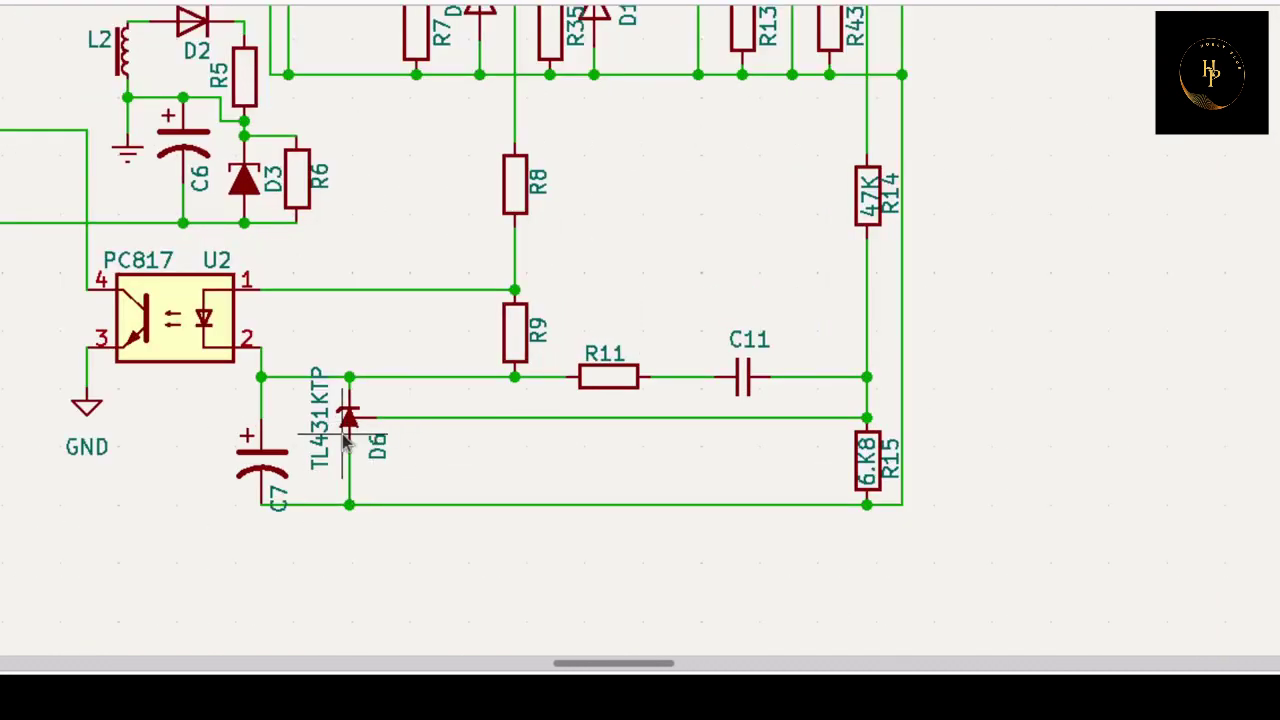
{"action": "scroll", "coordinate": [346, 440], "scroll_direction": "up", "scroll_amount": 2}
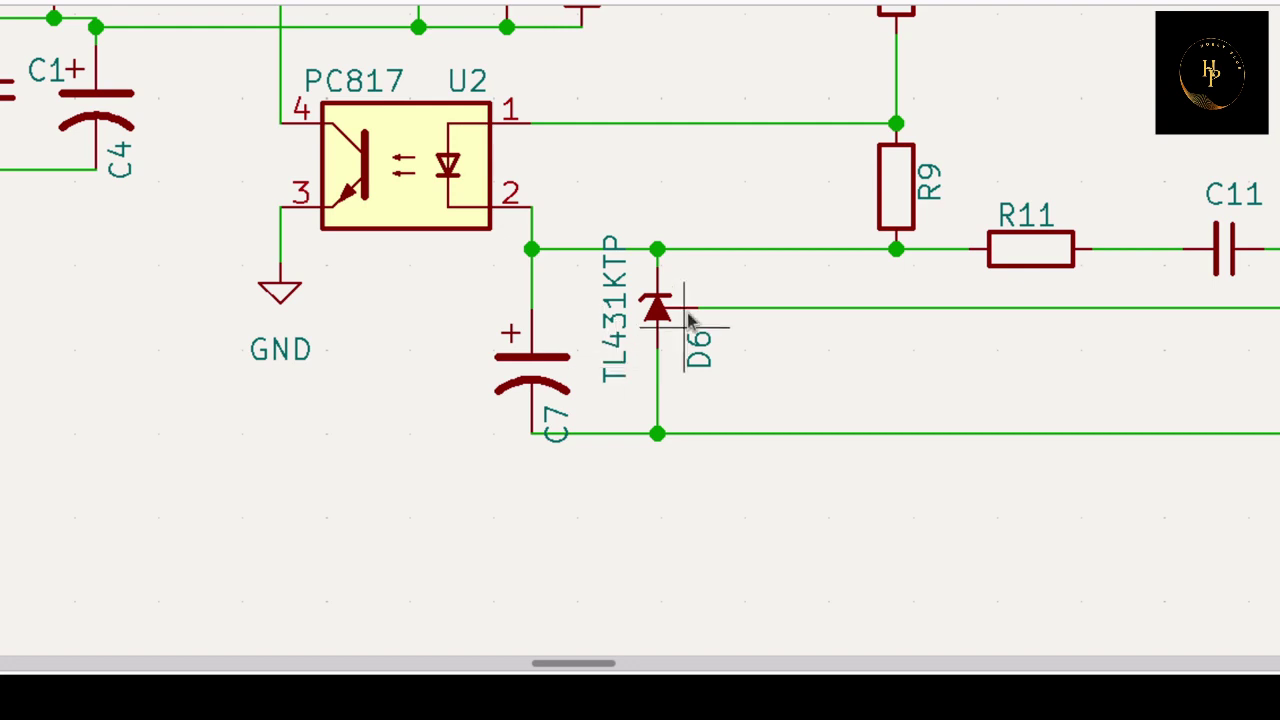
{"action": "scroll", "coordinate": [780, 266], "scroll_direction": "down", "scroll_amount": 1}
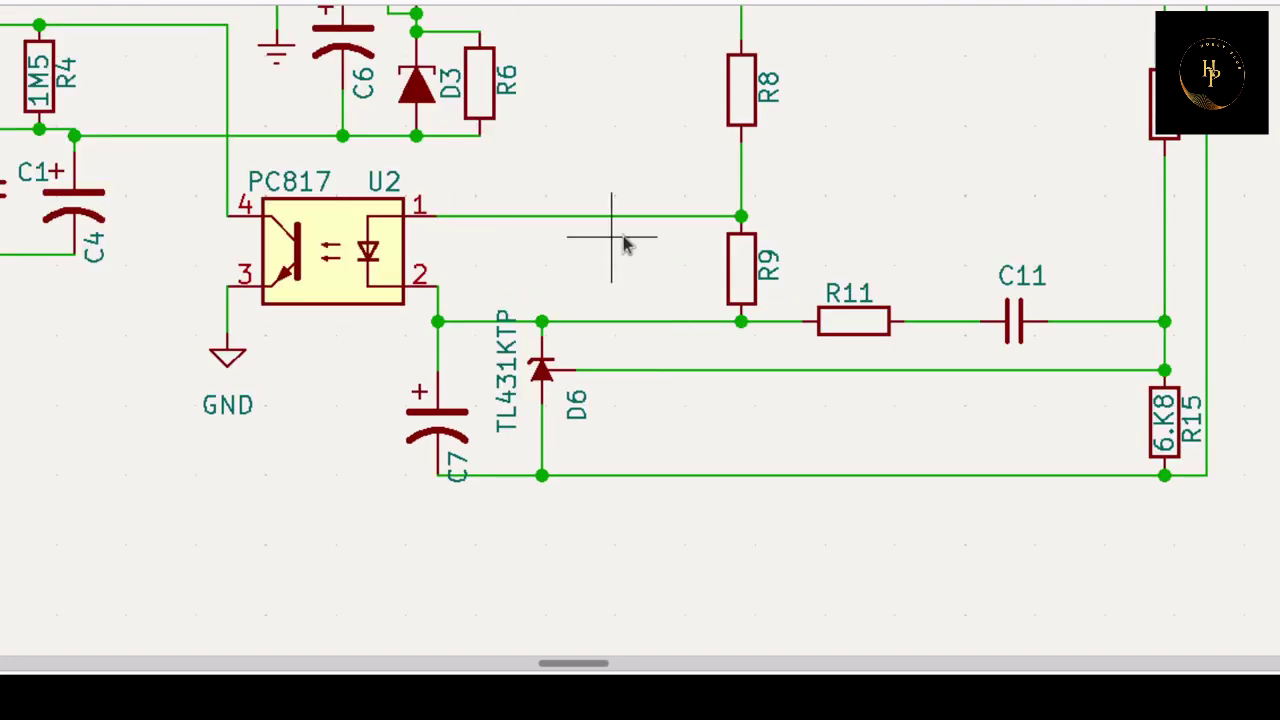
- Review how the PC817 feedback ties back to the TNY287D controller, ending with the whole schematic in view
{"action": "scroll", "coordinate": [730, 180], "scroll_direction": "down", "scroll_amount": 2}
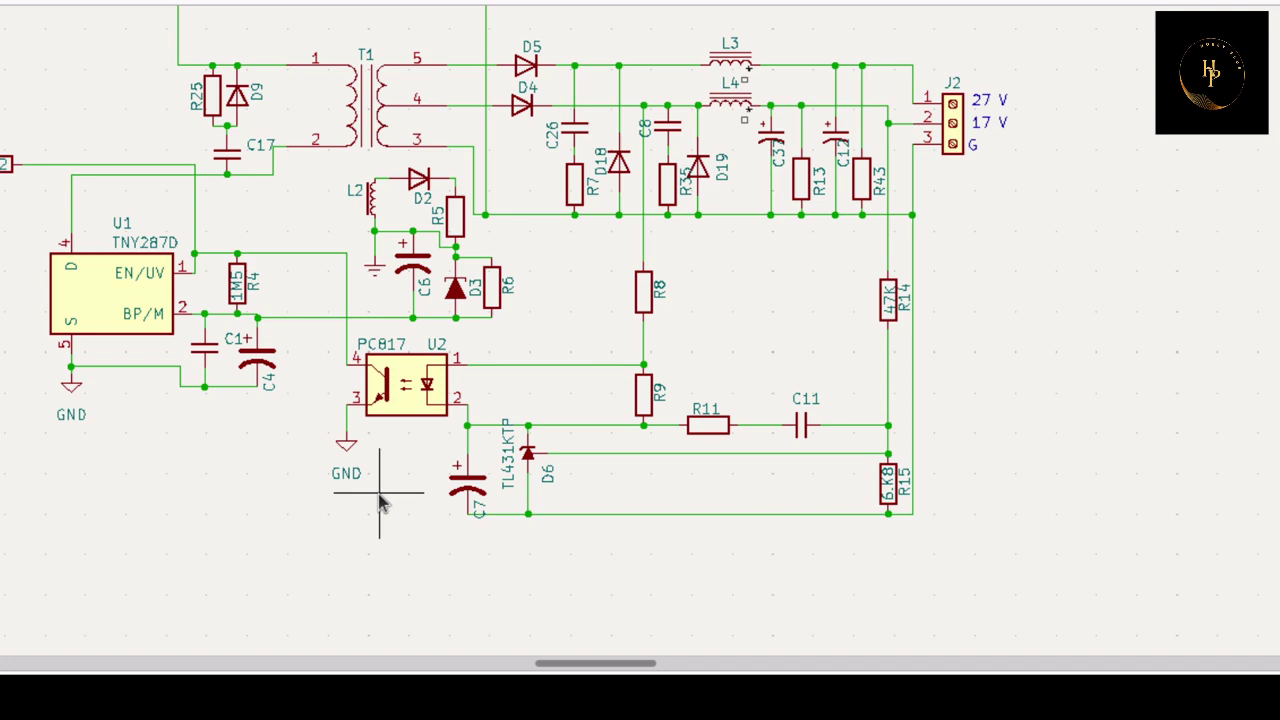
{"action": "scroll", "coordinate": [393, 481], "scroll_direction": "down", "scroll_amount": 3}
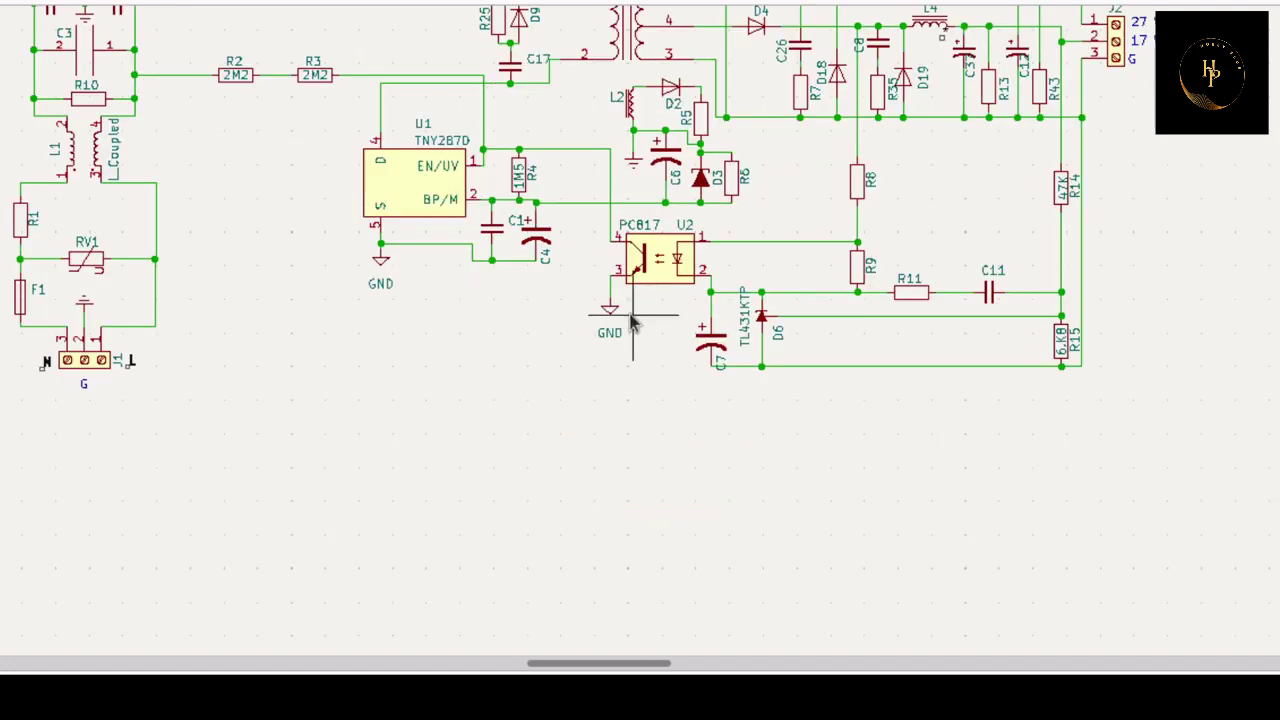
{"action": "scroll", "coordinate": [724, 333], "scroll_direction": "up", "scroll_amount": 2}
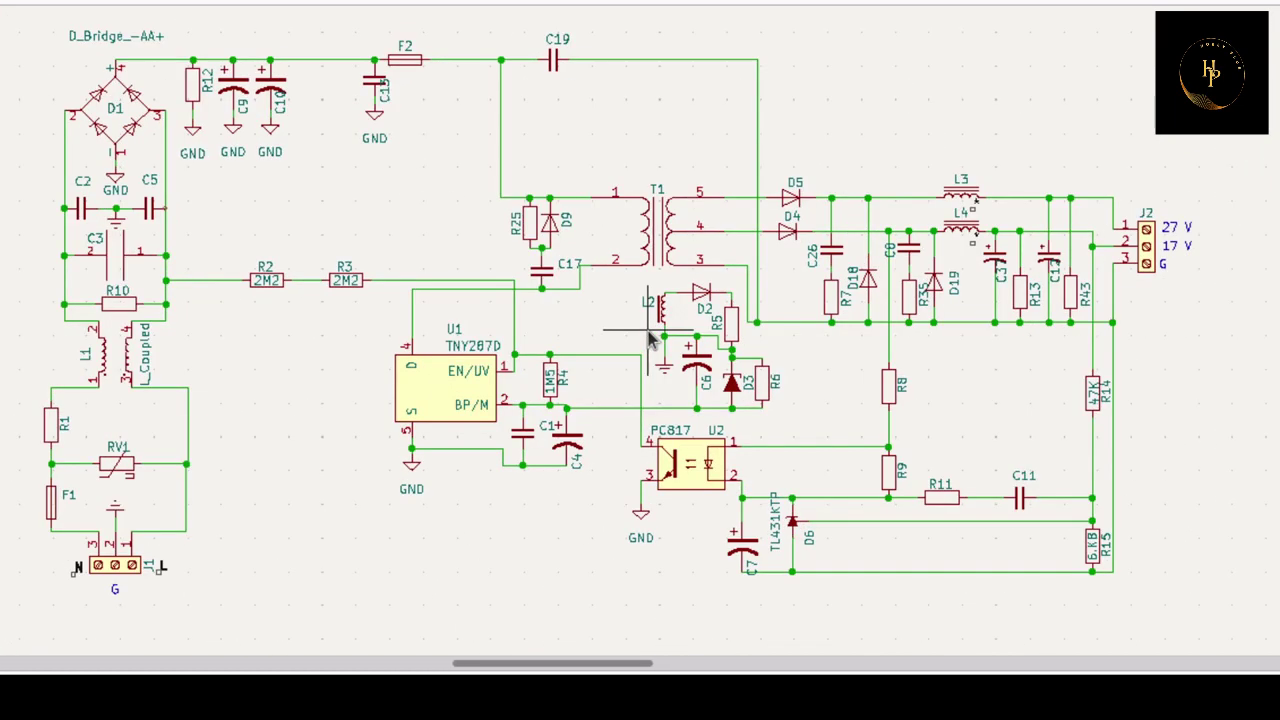